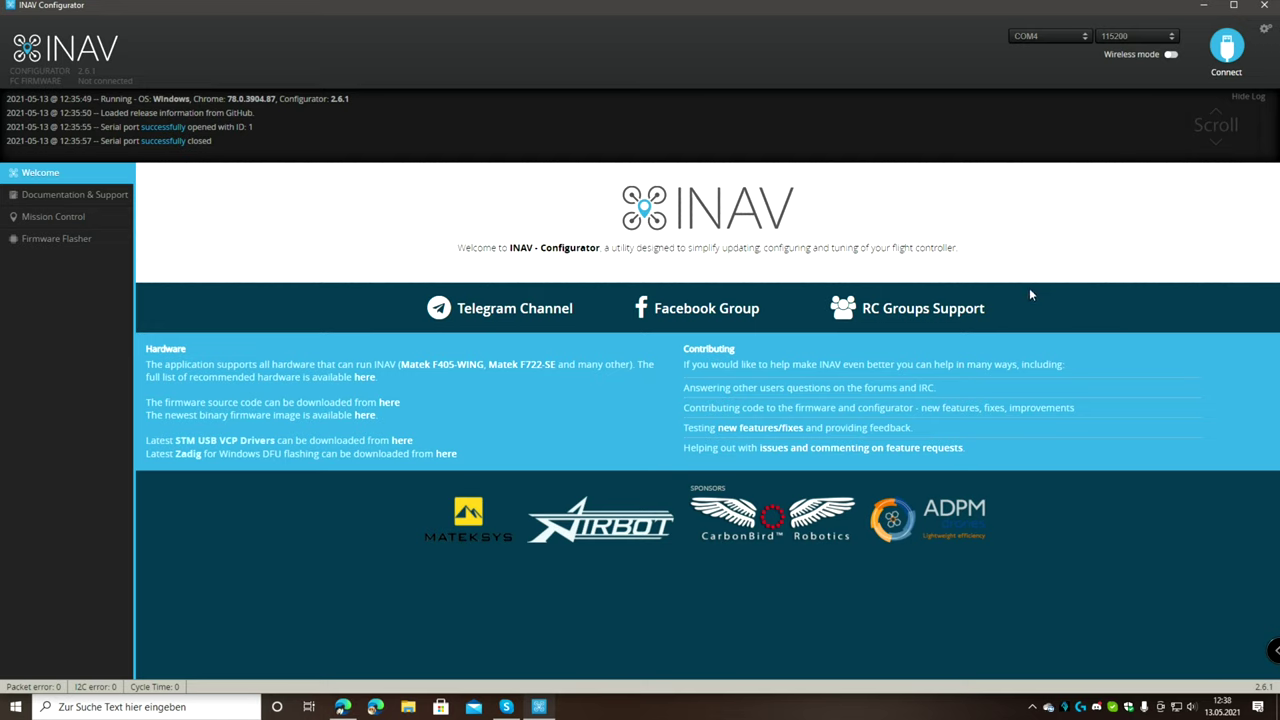
Connect to the flight controller and go to the OSD configuration page.
{"action": "left_click", "coordinate": [1224, 50]}
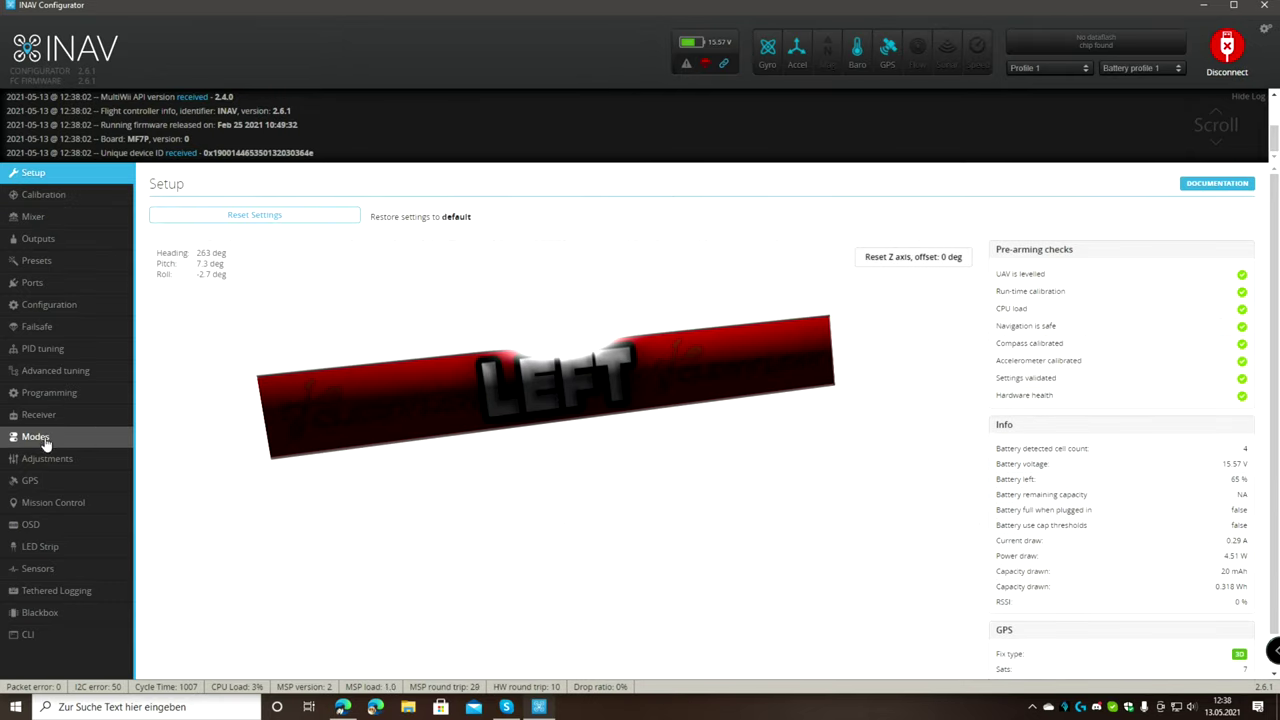
{"action": "left_click", "coordinate": [50, 526]}
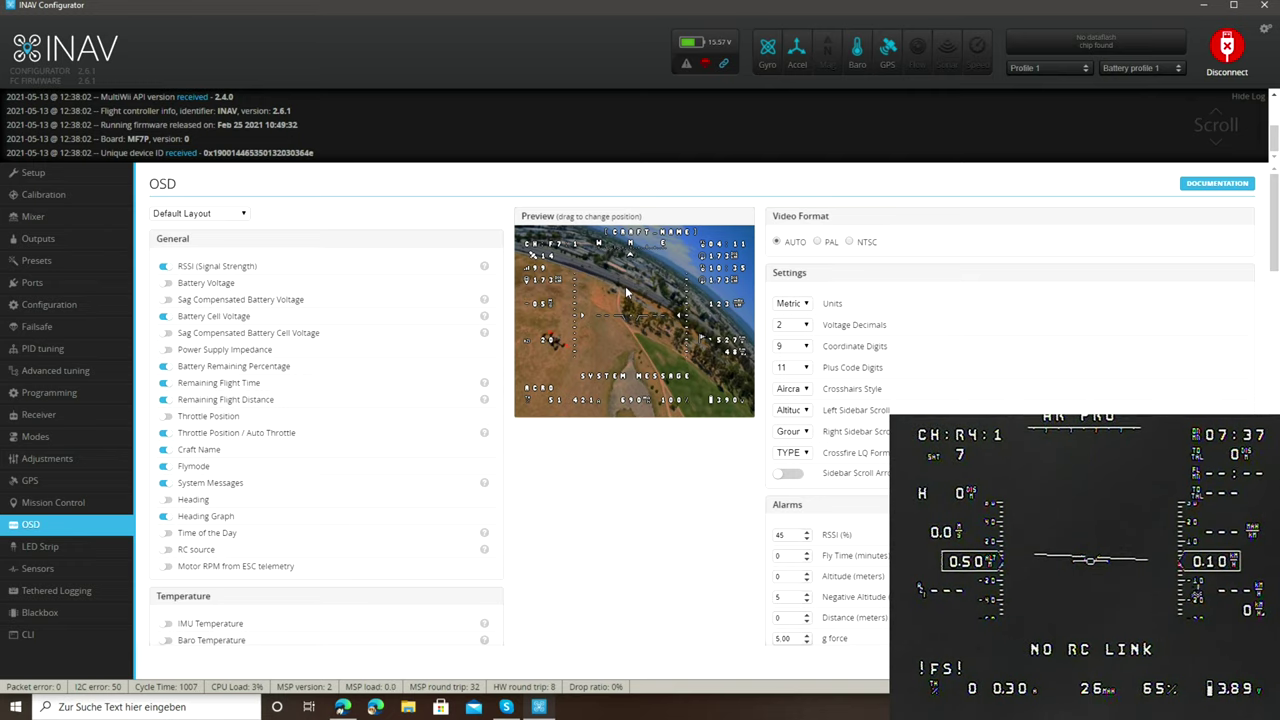
Switch to the CLI console and place the cursor in its command box.
{"action": "left_click", "coordinate": [44, 640]}
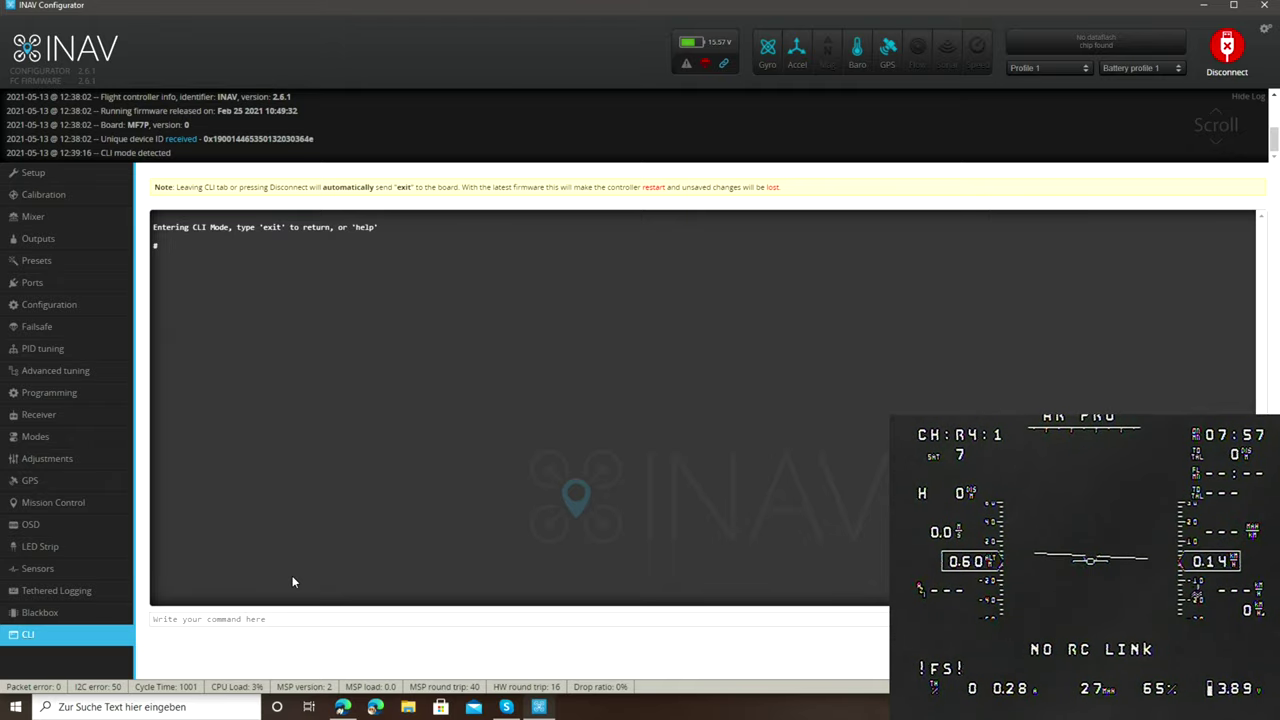
{"action": "left_click", "coordinate": [276, 620]}
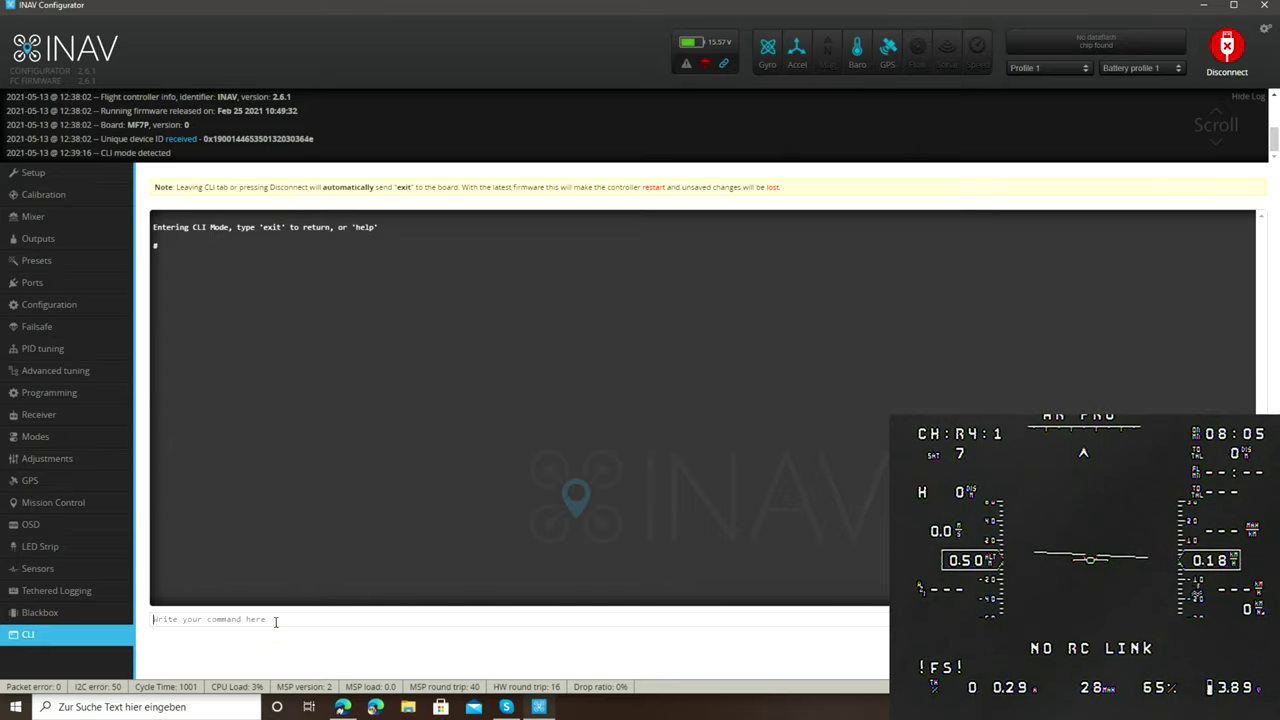
Run 'get ahi' and 'get horizon', then select the osd_ahi_style = LINE line.
{"action": "type", "text": "get "}
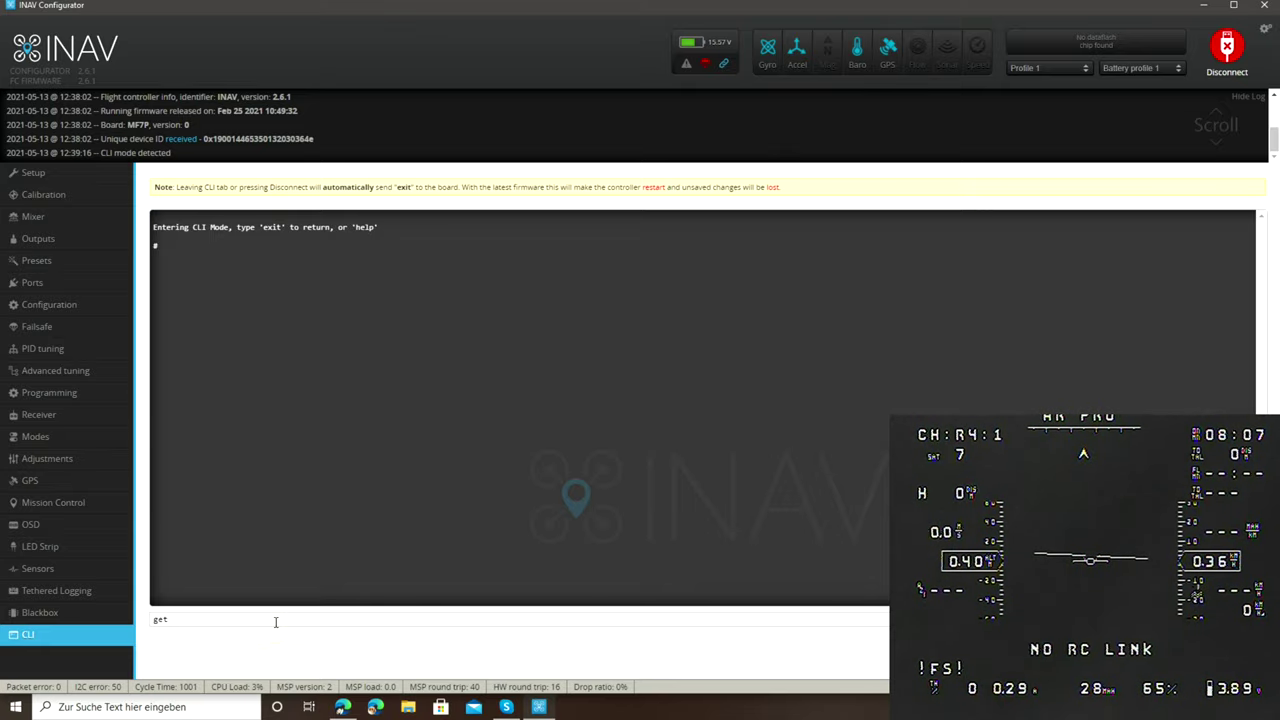
{"action": "type", "text": "ahi"}
{"action": "key", "text": "Return"}
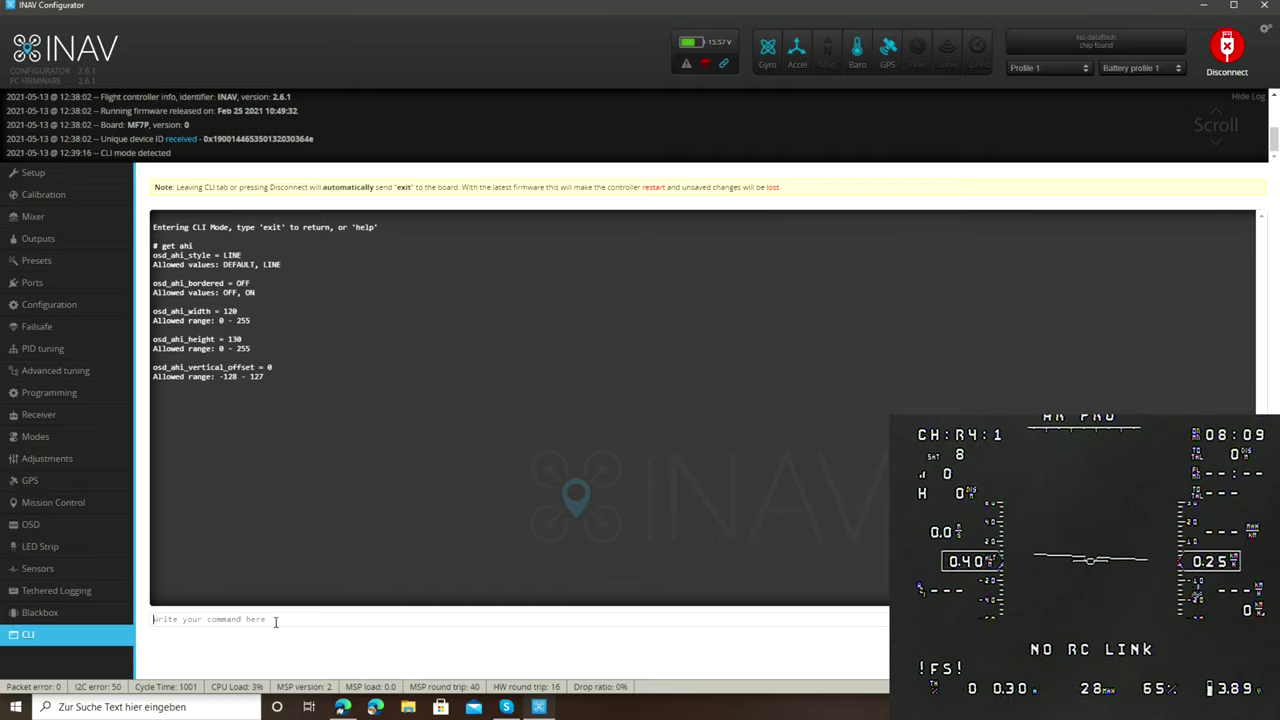
{"action": "type", "text": "get "}
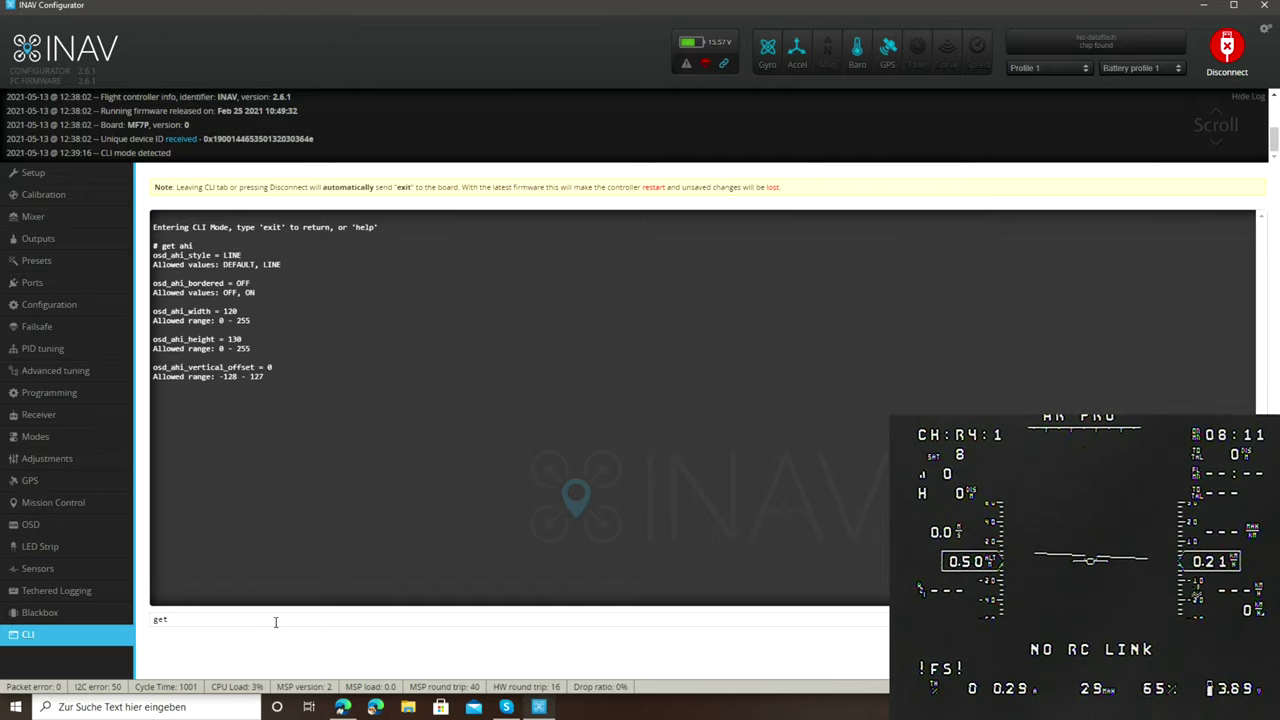
{"action": "type", "text": "horizon"}
{"action": "key", "text": "Return"}
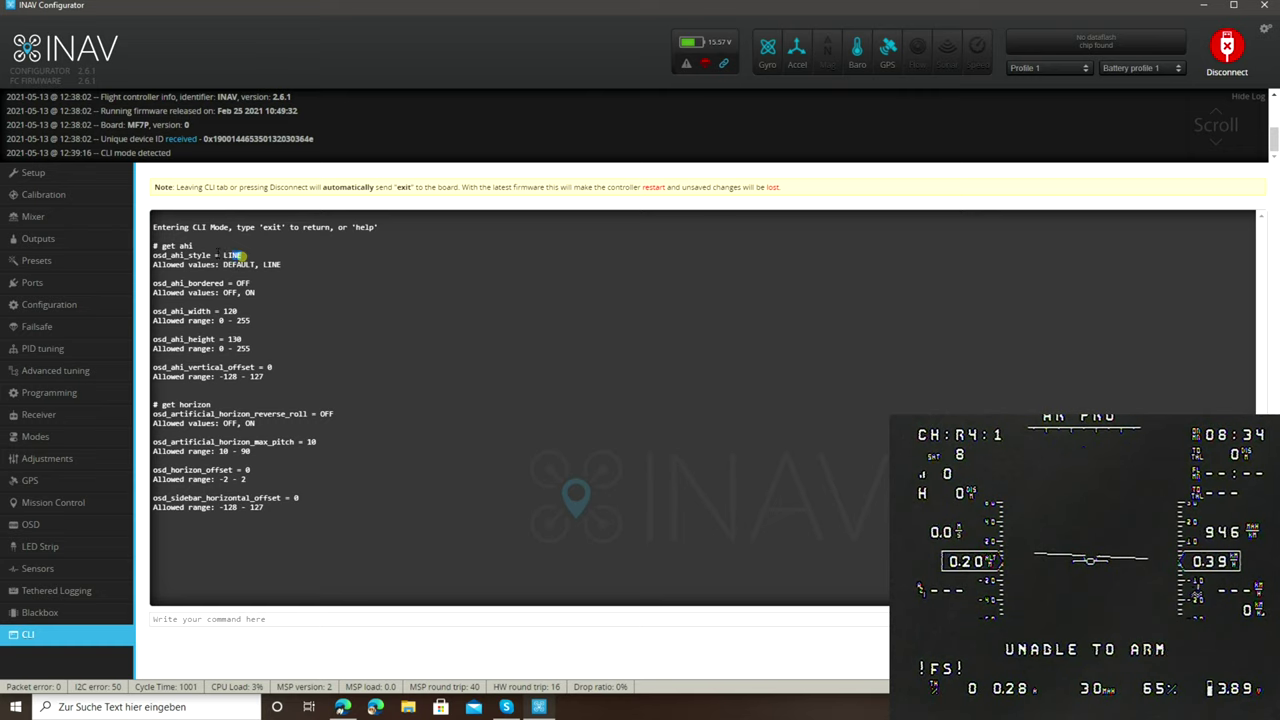
{"action": "left_click_drag", "start_coordinate": [242, 256], "coordinate": [153, 256]}
{"action": "key", "text": "ctrl+c"}
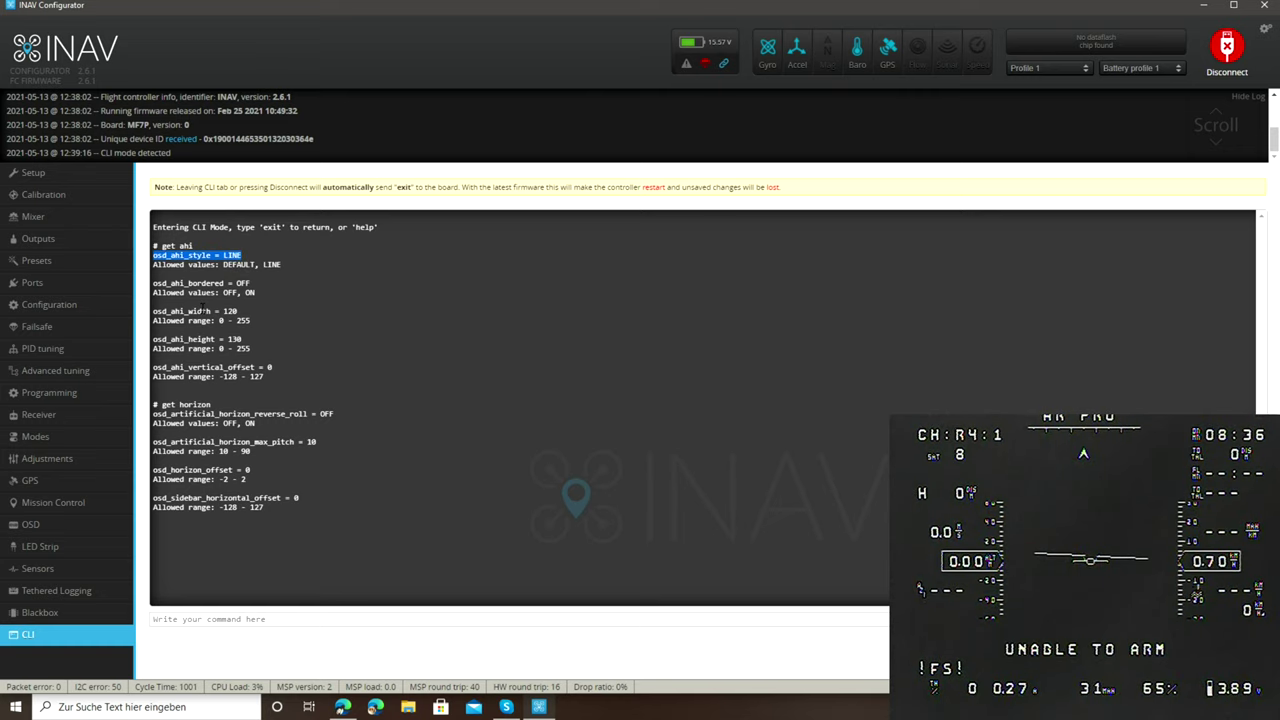
Change osd_ahi_style from LINE to DEFAULT with a 'set' command built from the pasted line.
{"action": "left_click", "coordinate": [223, 619]}
{"action": "key", "text": "ctrl+v"}
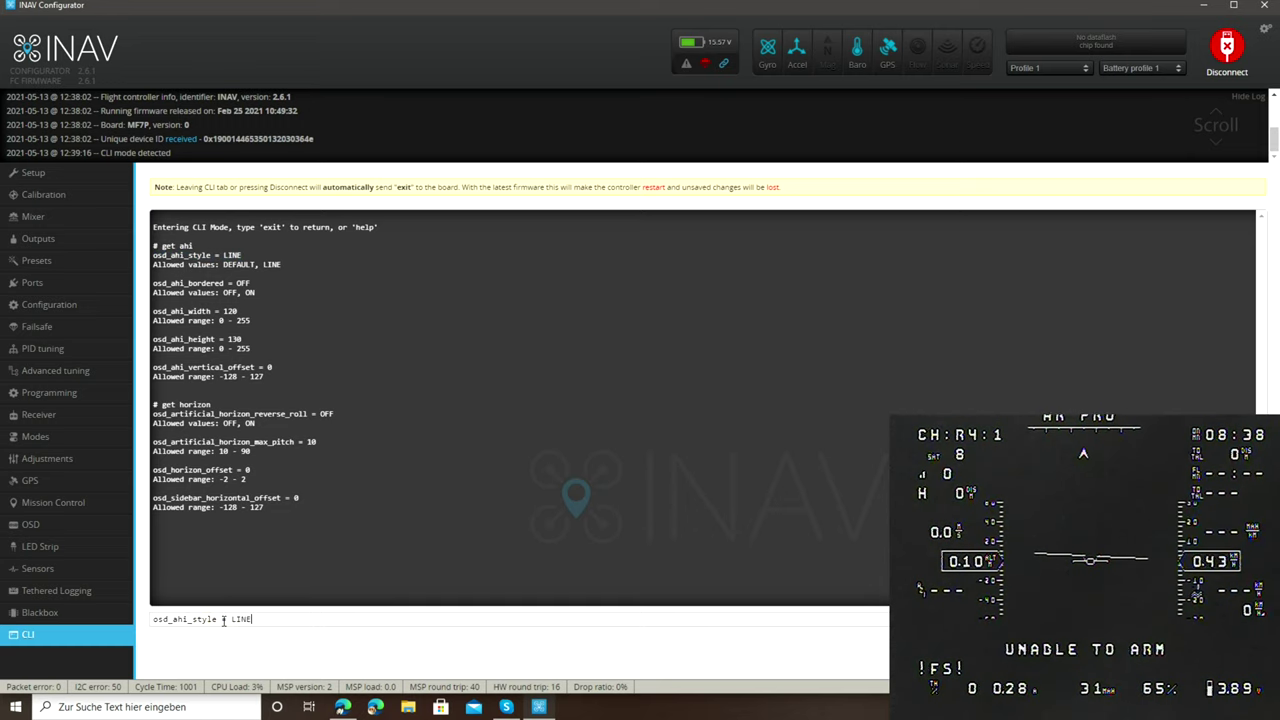
{"action": "key", "text": "BackSpace"}
{"action": "key", "text": "BackSpace"}
{"action": "key", "text": "BackSpace"}
{"action": "key", "text": "BackSpace"}
{"action": "type", "text": "DE"}
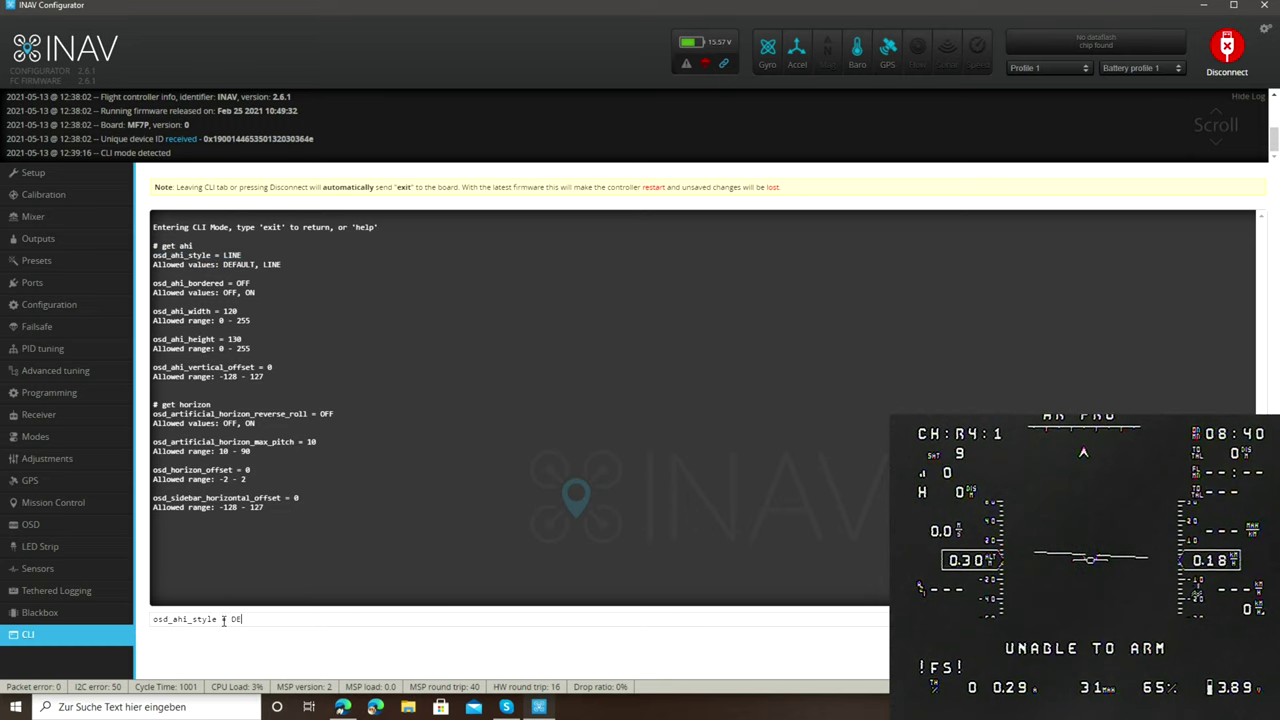
{"action": "type", "text": "FAULT"}
{"action": "key", "text": "Return"}
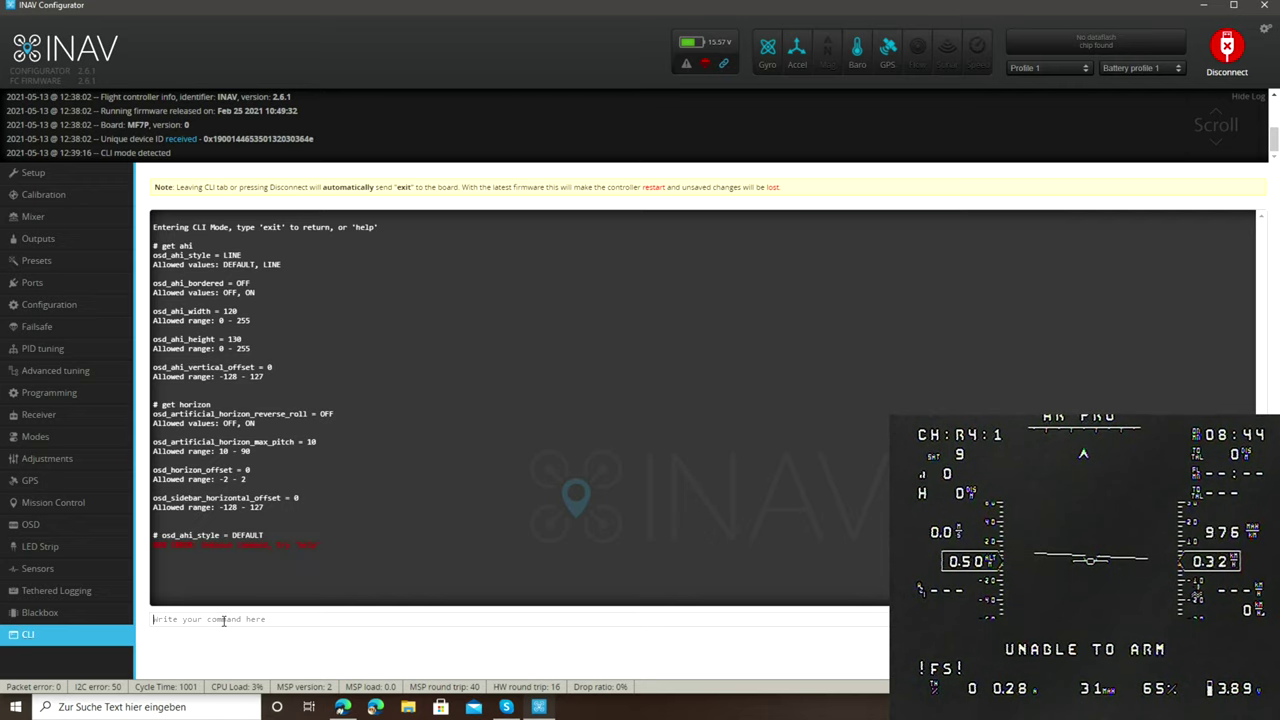
{"action": "key", "text": "Up"}
{"action": "key", "text": "Home"}
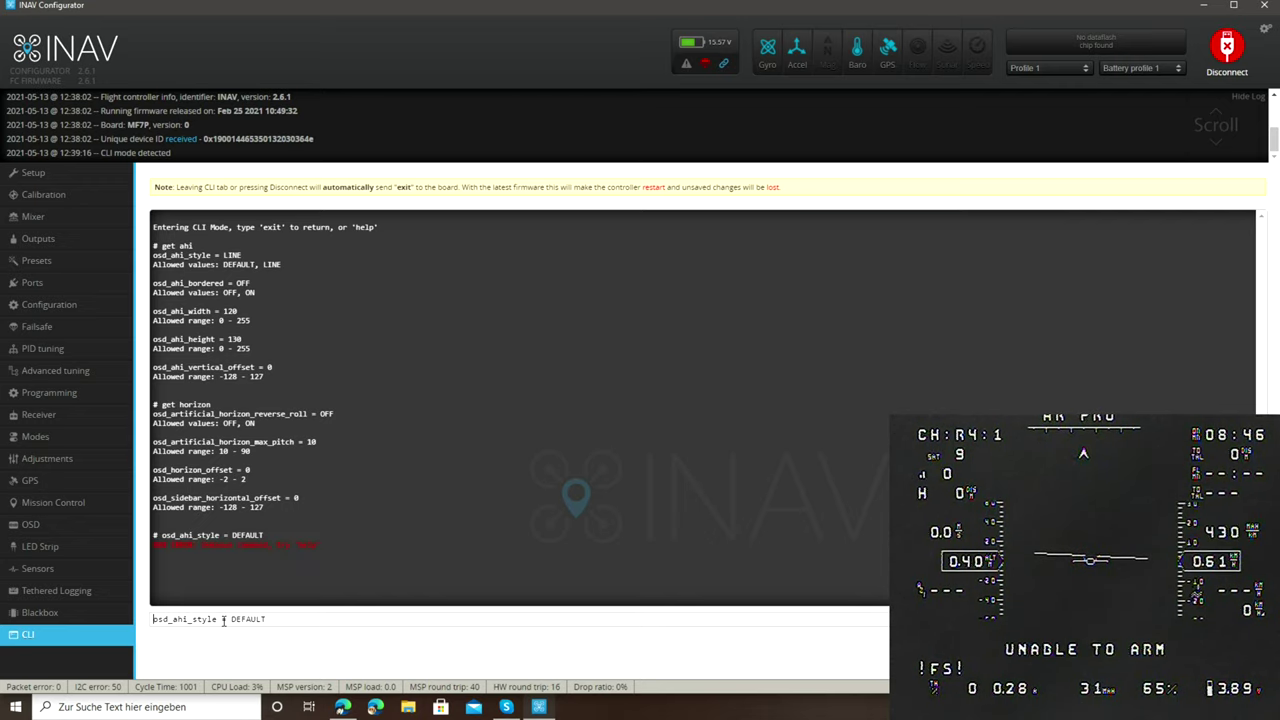
{"action": "type", "text": "set"}
{"action": "key", "text": "Return"}
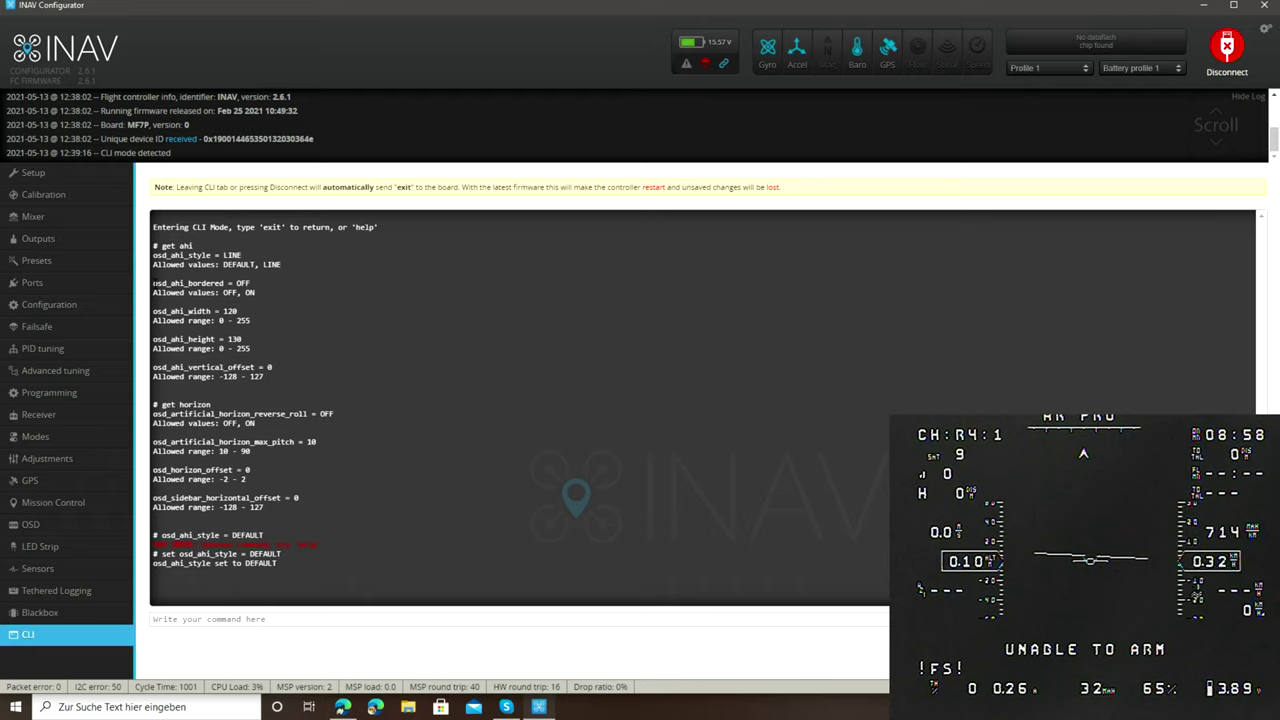
Set osd_ahi_bordered from OFF to ON, then highlight the osd_ahi_vertical_offset value.
{"action": "left_click_drag", "start_coordinate": [155, 284], "coordinate": [253, 290]}
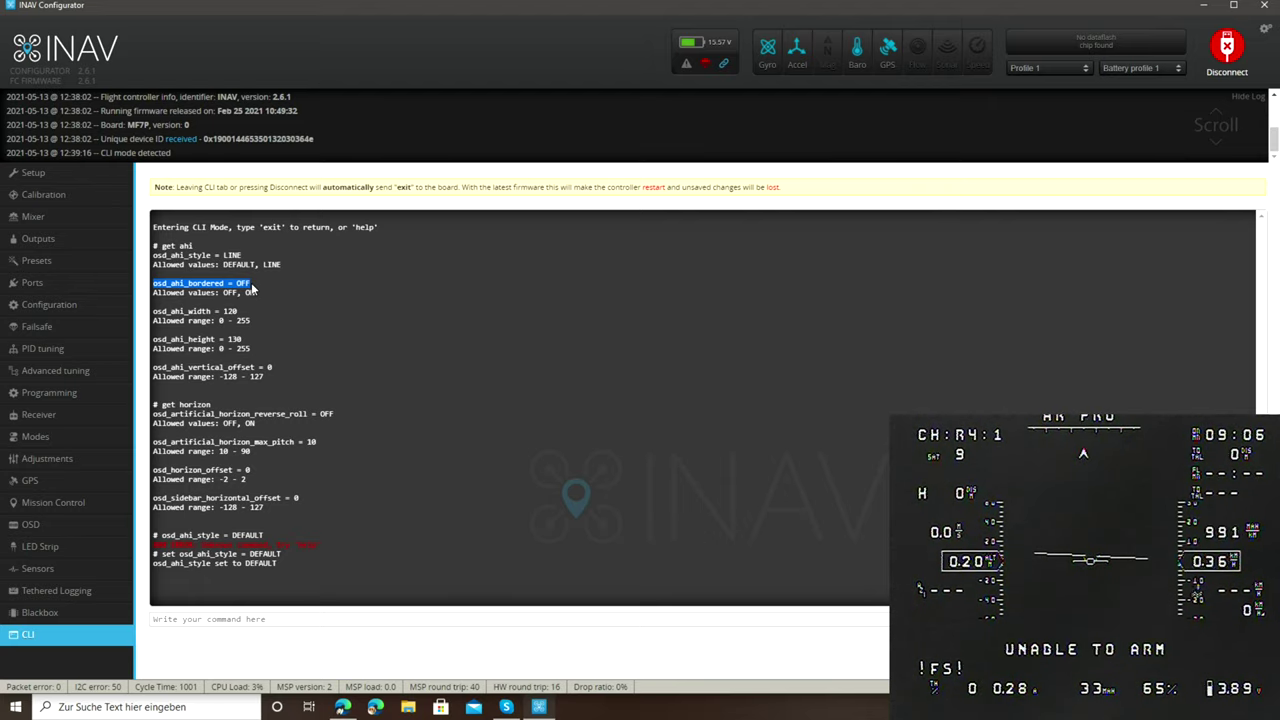
{"action": "left_click", "coordinate": [202, 621]}
{"action": "type", "text": "set"}
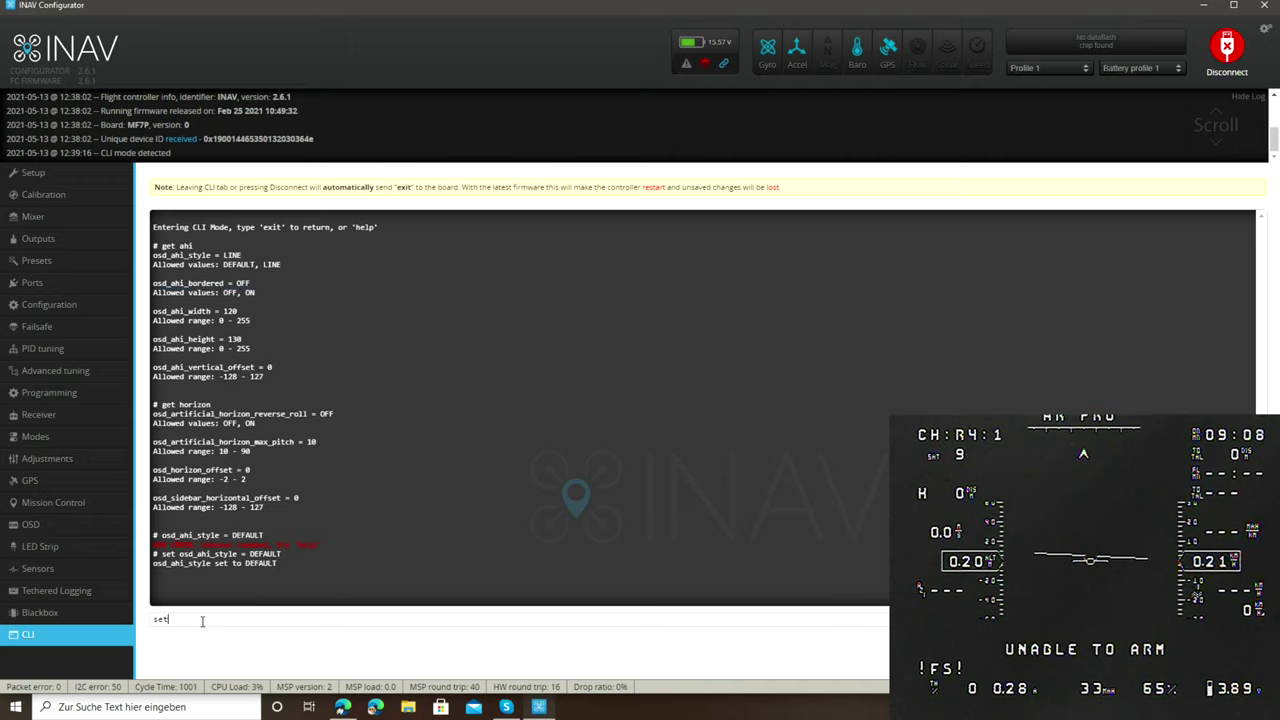
{"action": "key", "text": "ctrl+v"}
{"action": "key", "text": "BackSpace"}
{"action": "key", "text": "BackSpace"}
{"action": "type", "text": "ON"}
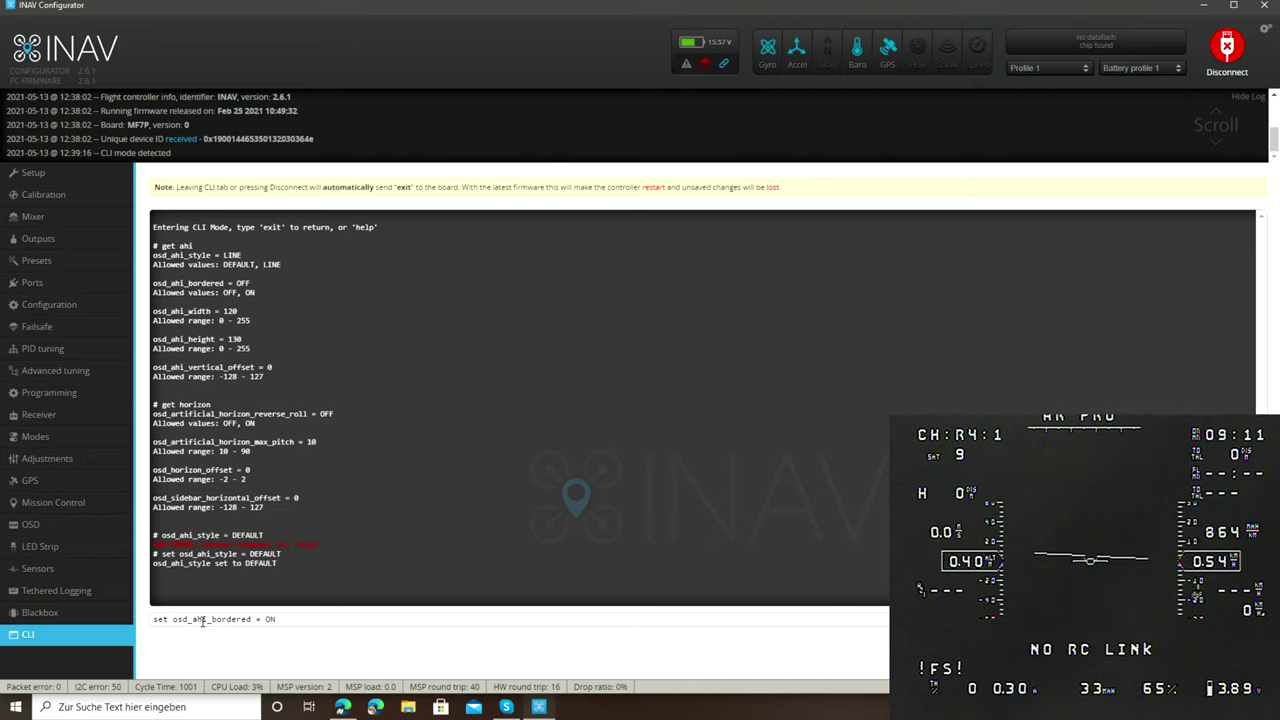
{"action": "key", "text": "Return"}
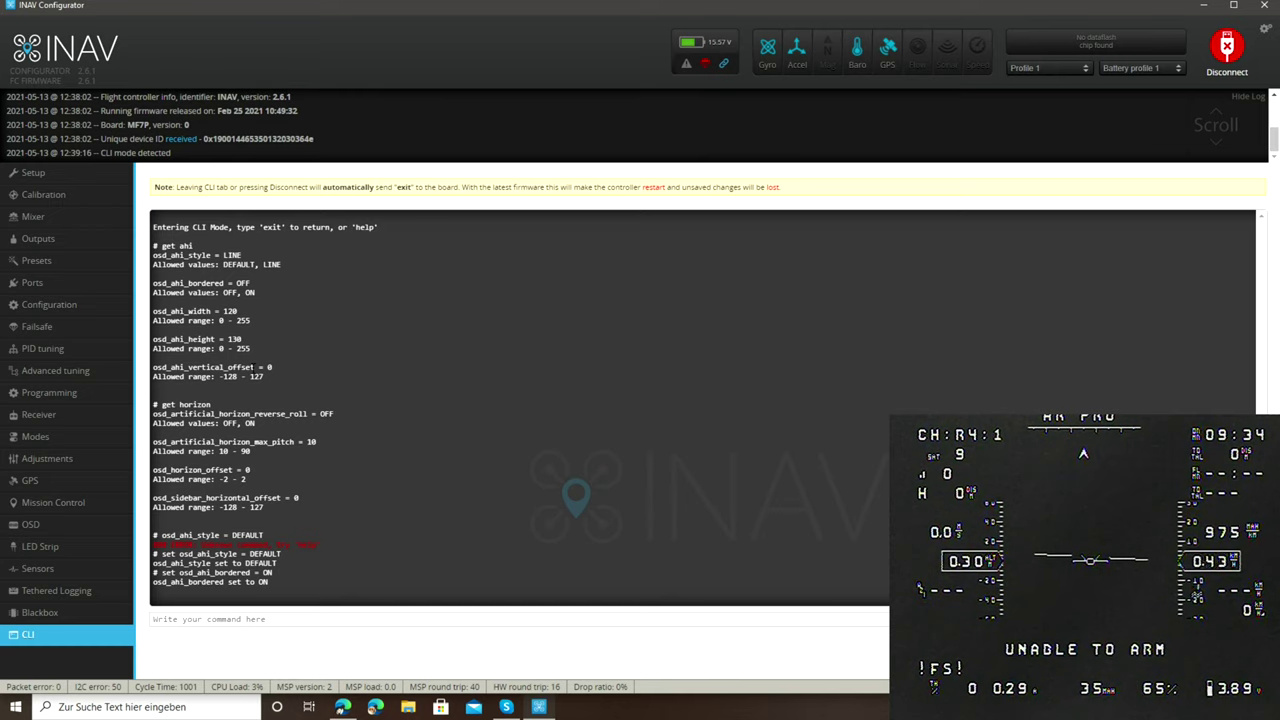
{"action": "double_click", "coordinate": [269, 367]}
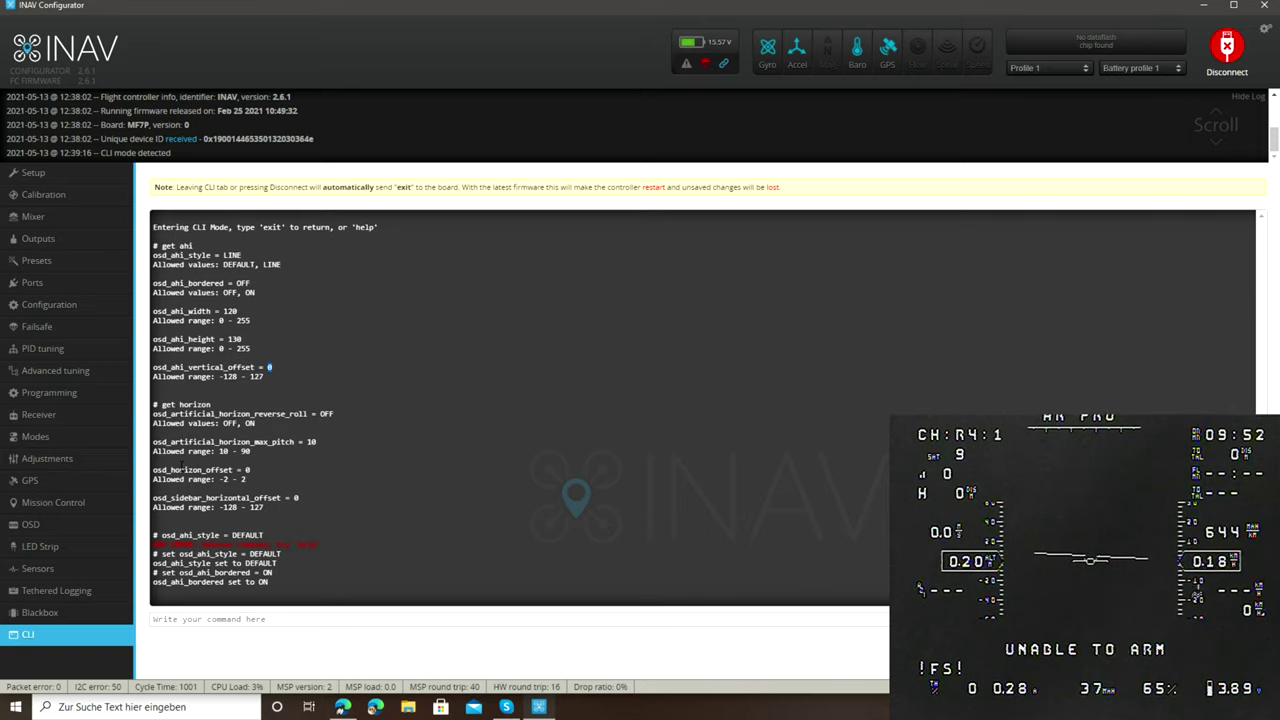
{"action": "left_click_drag", "start_coordinate": [153, 461], "coordinate": [269, 463]}
{"action": "left_click", "coordinate": [225, 468]}
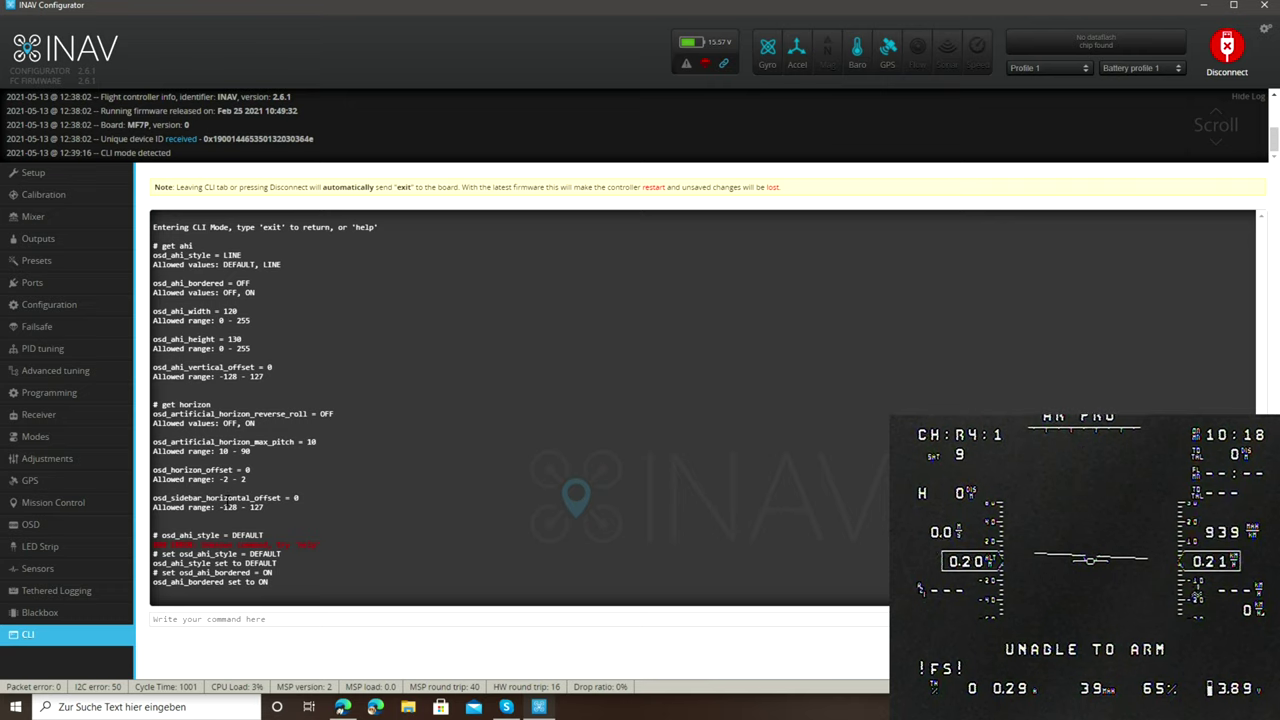
{"action": "left_click_drag", "start_coordinate": [152, 492], "coordinate": [300, 508]}
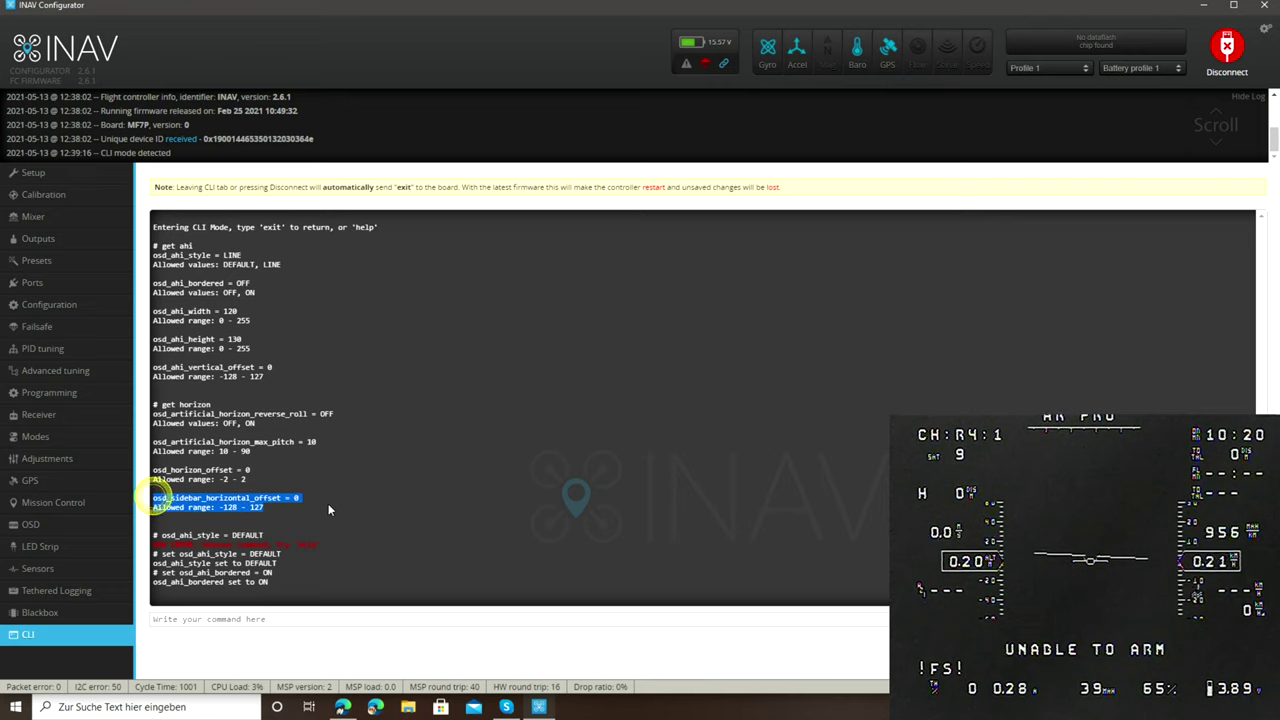
{"action": "left_click", "coordinate": [288, 498]}
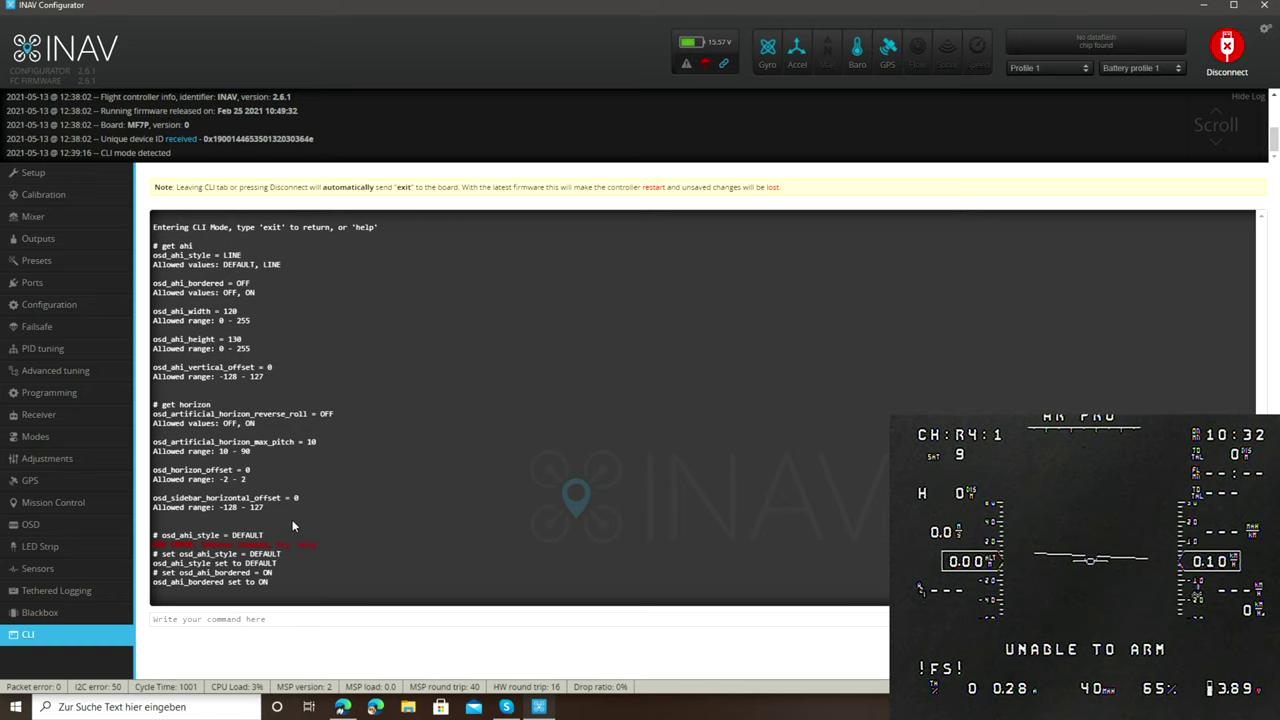
Save the settings with 'save', letting the board reboot, then return to the CLI.
{"action": "left_click", "coordinate": [265, 620]}
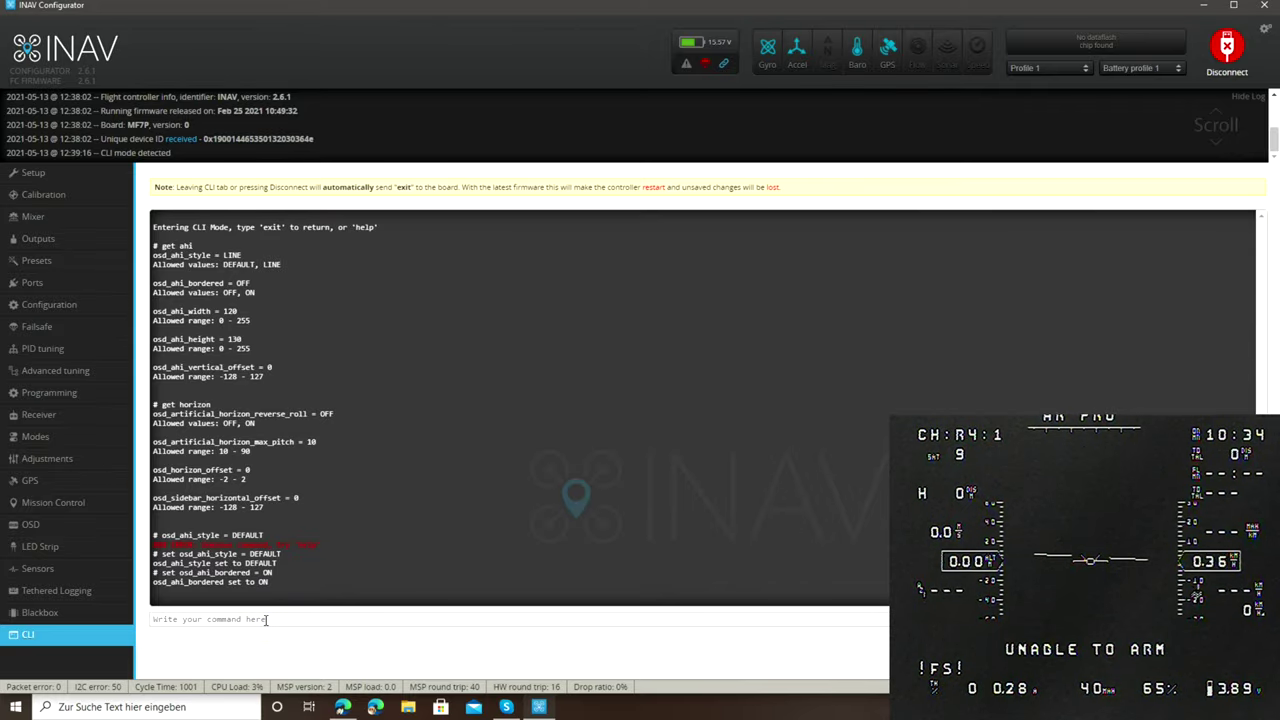
{"action": "type", "text": "save"}
{"action": "key", "text": "Return"}
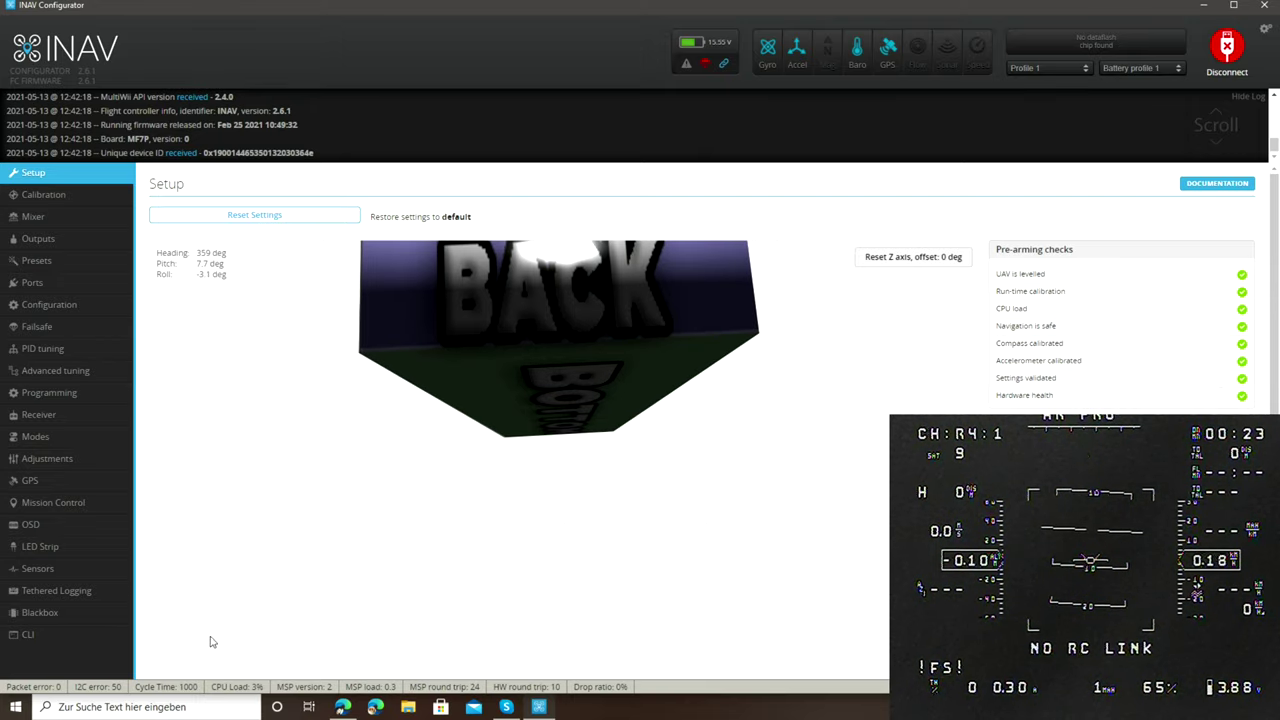
{"action": "left_click", "coordinate": [37, 645]}
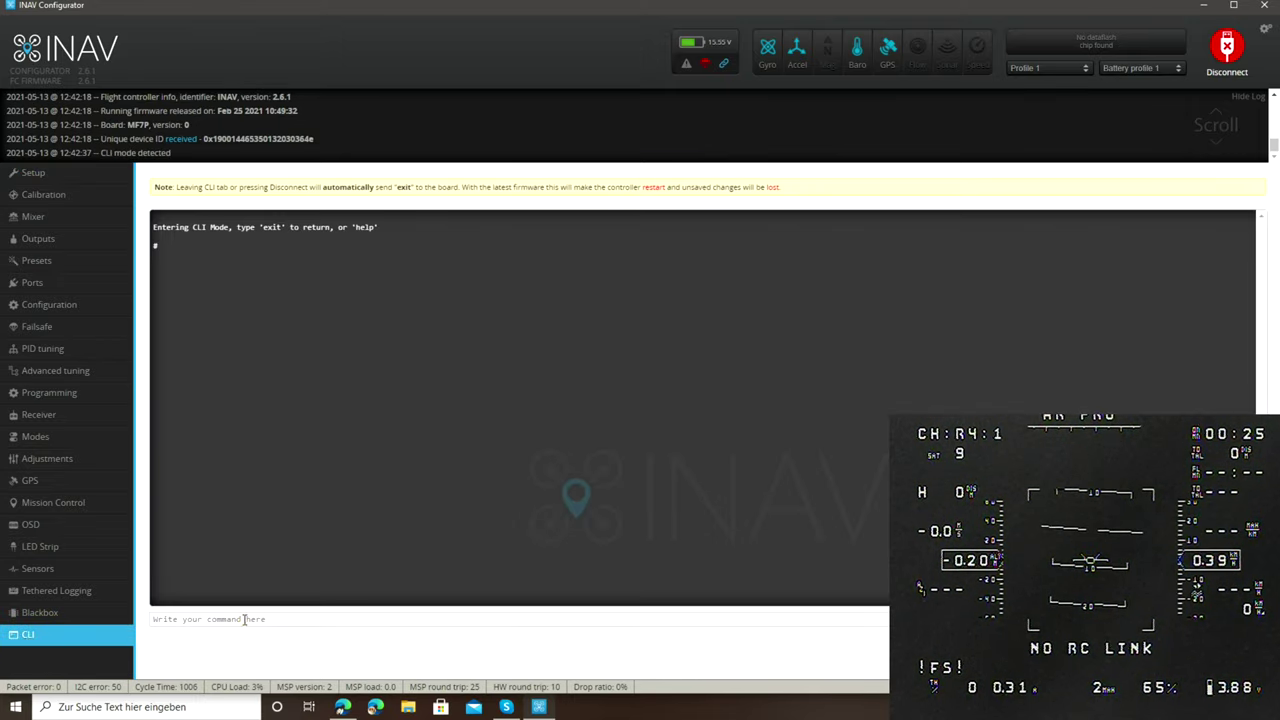
List the AHI settings and set osd_ahi_height to 160.
{"action": "type", "text": "get ahi"}
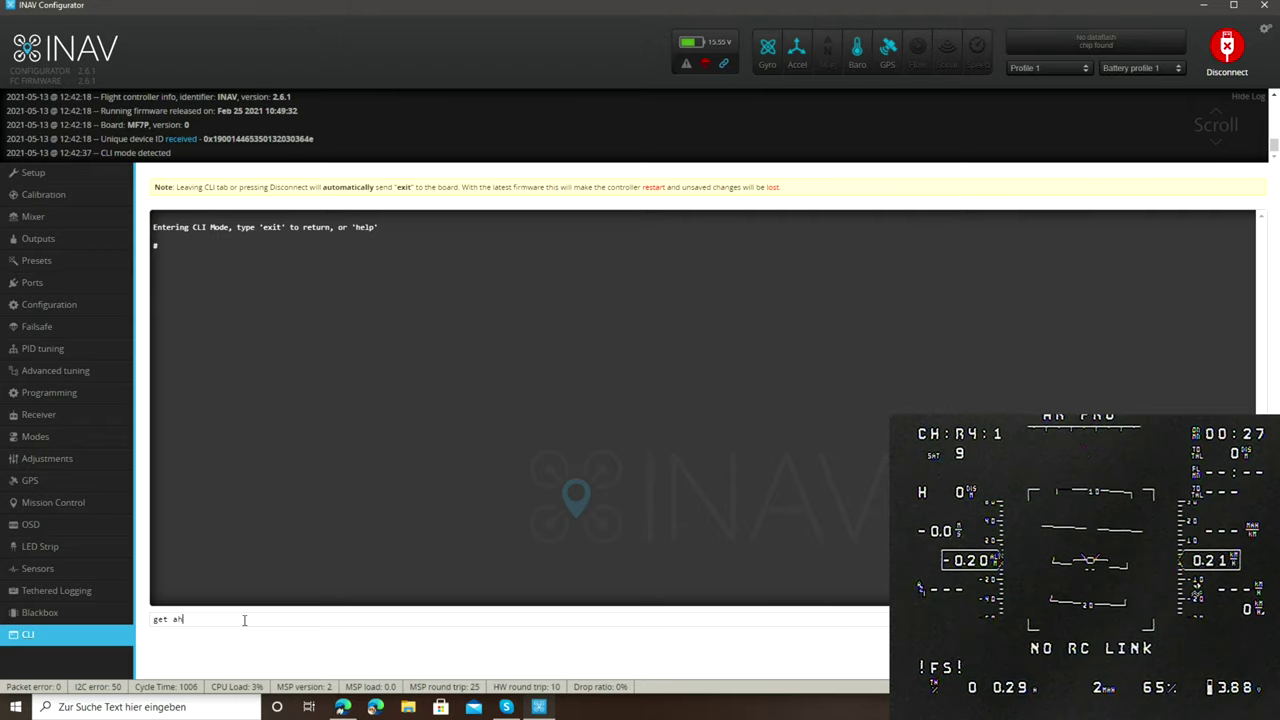
{"action": "key", "text": "Return"}
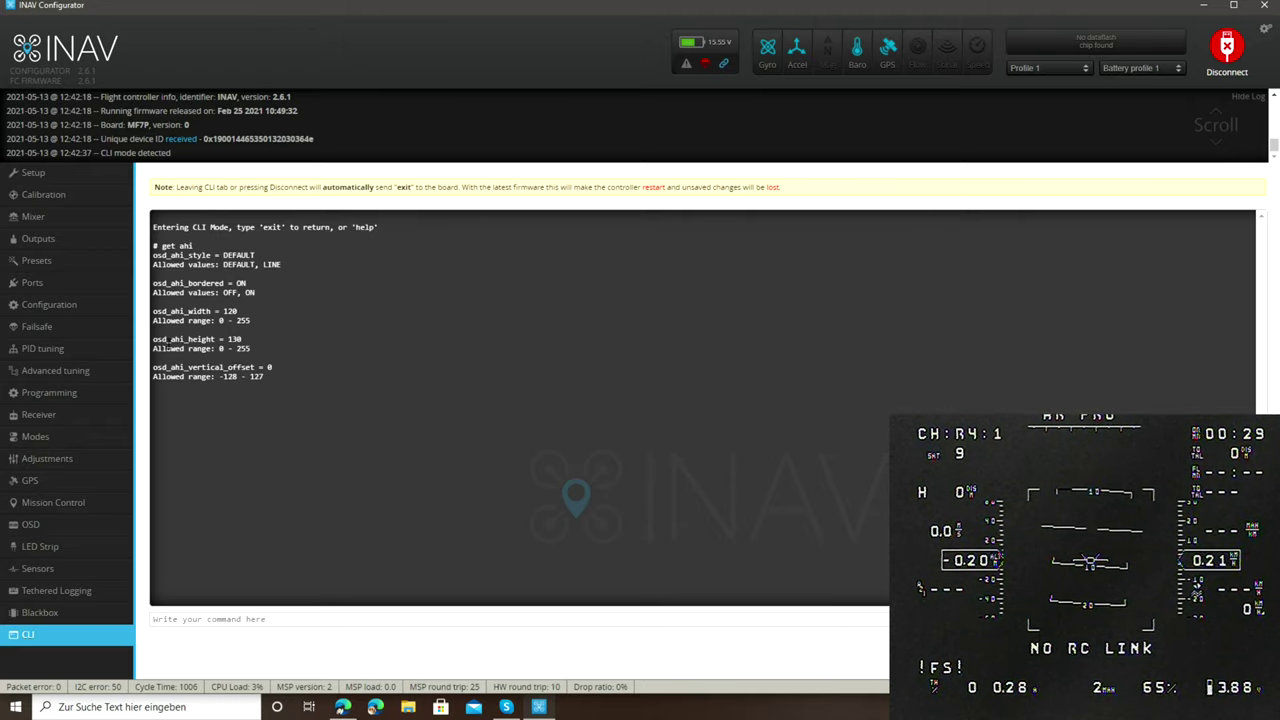
{"action": "triple_click", "coordinate": [188, 339]}
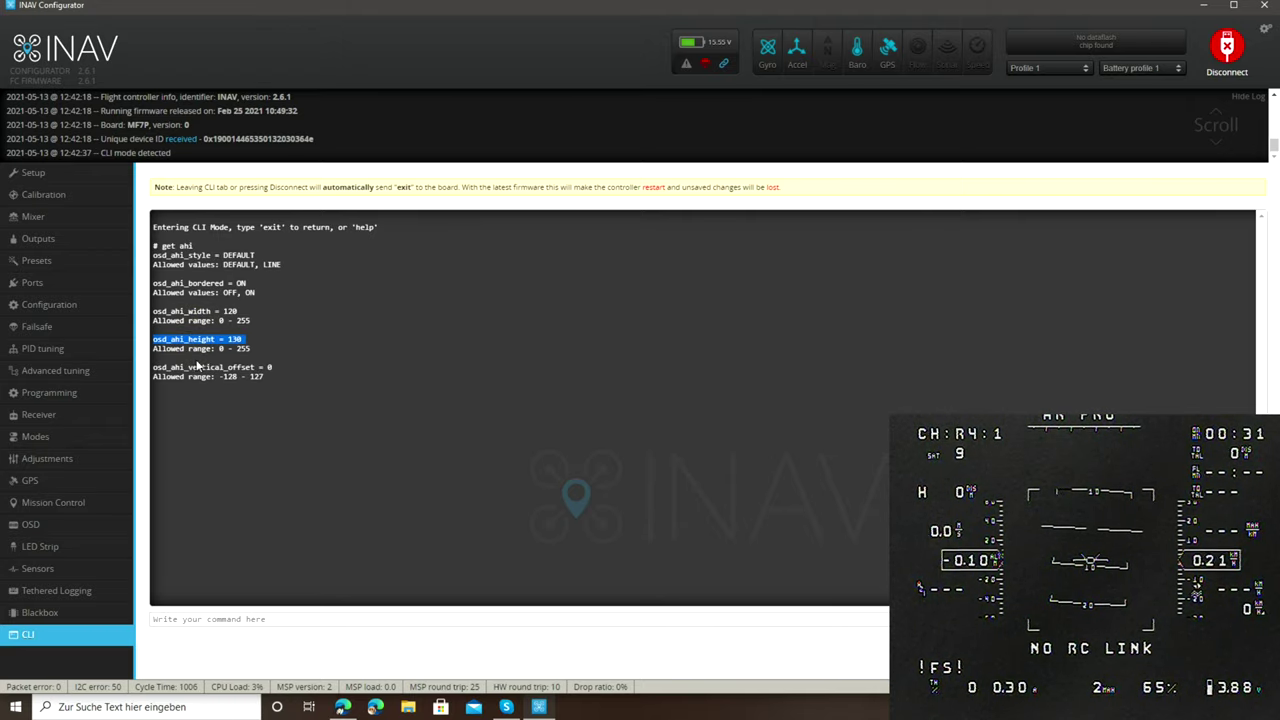
{"action": "left_click", "coordinate": [258, 622]}
{"action": "type", "text": "set"}
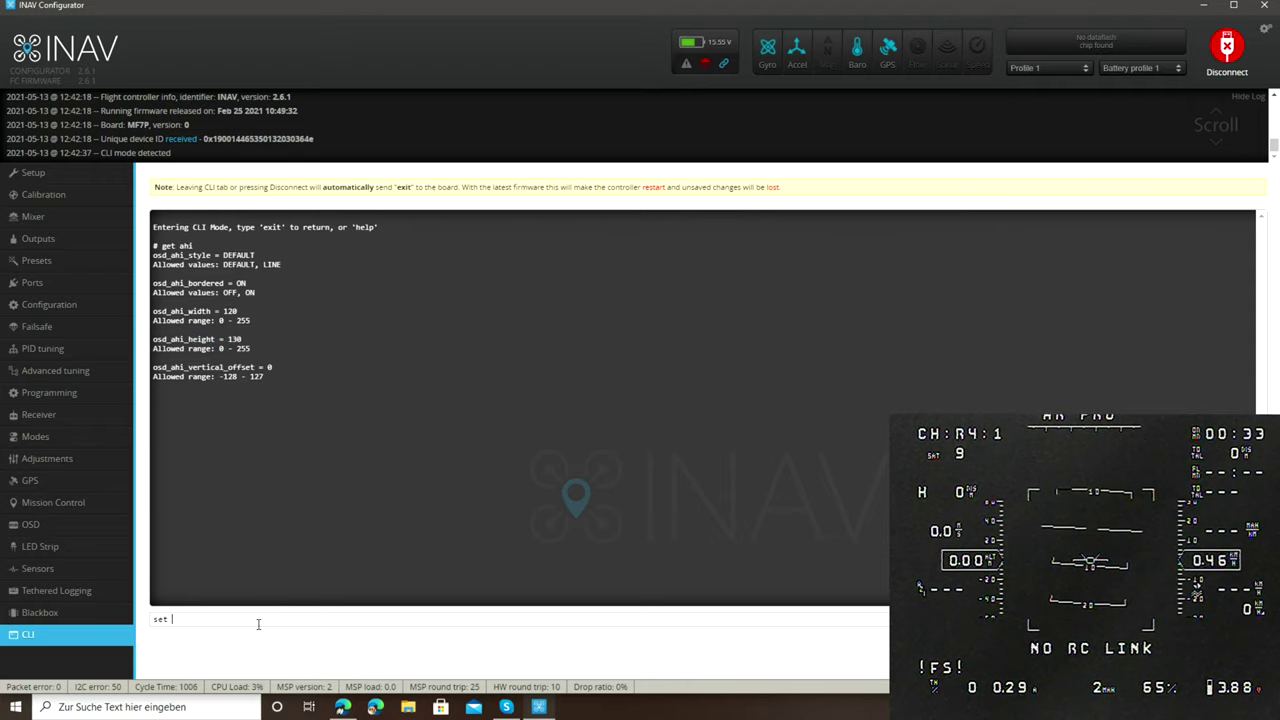
{"action": "type", "text": "osd_ahi_height = 130"}
{"action": "key", "text": "BackSpace"}
{"action": "key", "text": "BackSpace"}
{"action": "type", "text": "60"}
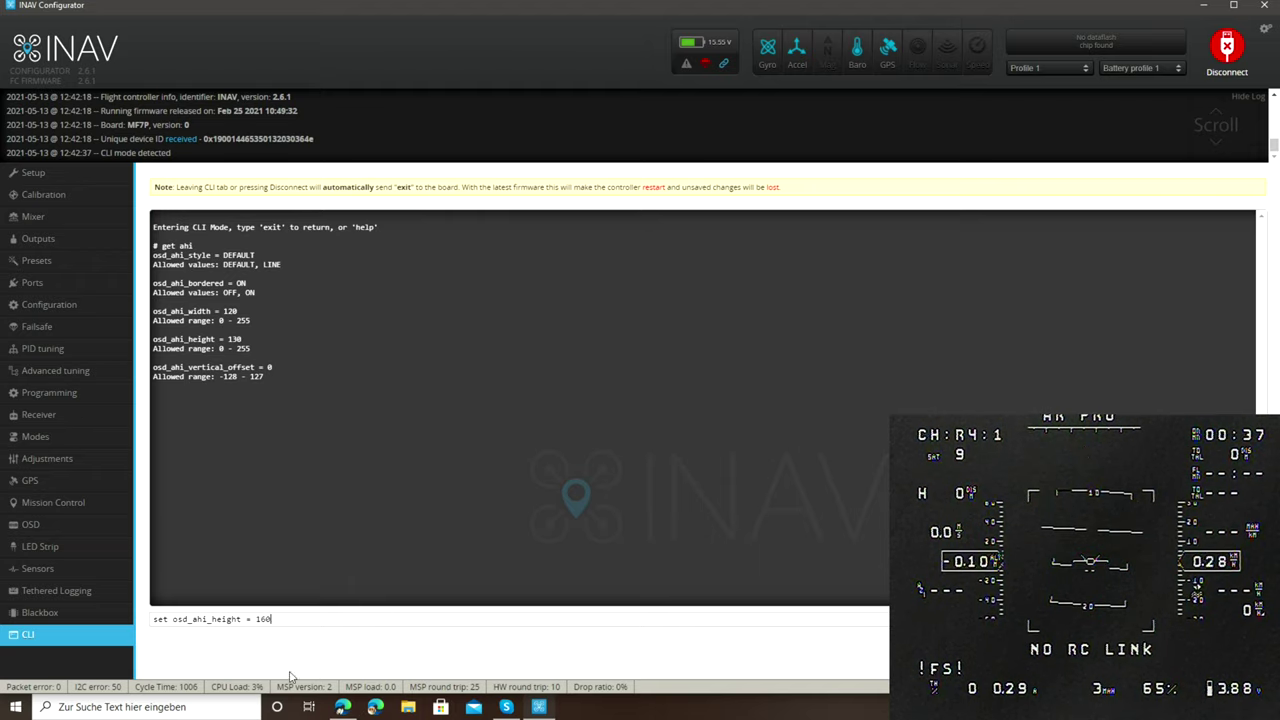
{"action": "key", "text": "Return"}
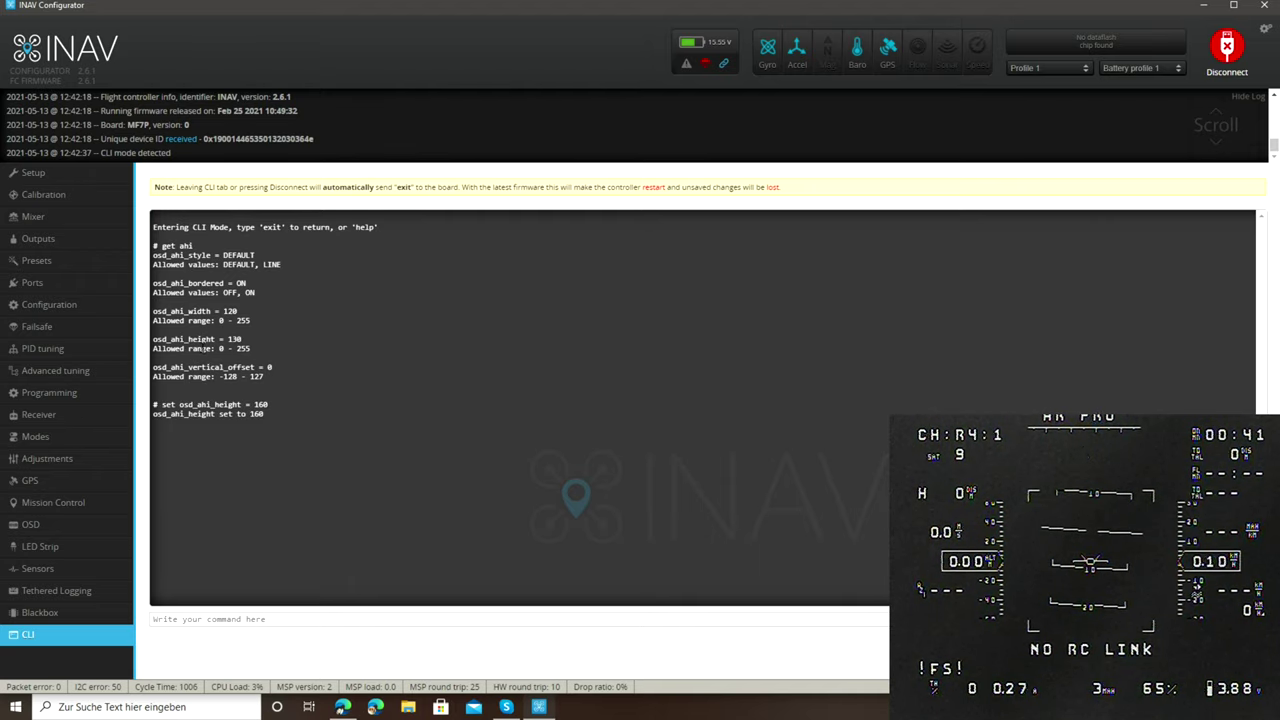
Set osd_ahi_width to 150 and save the settings to reboot the board.
{"action": "triple_click", "coordinate": [192, 311]}
{"action": "key", "text": "ctrl+c"}
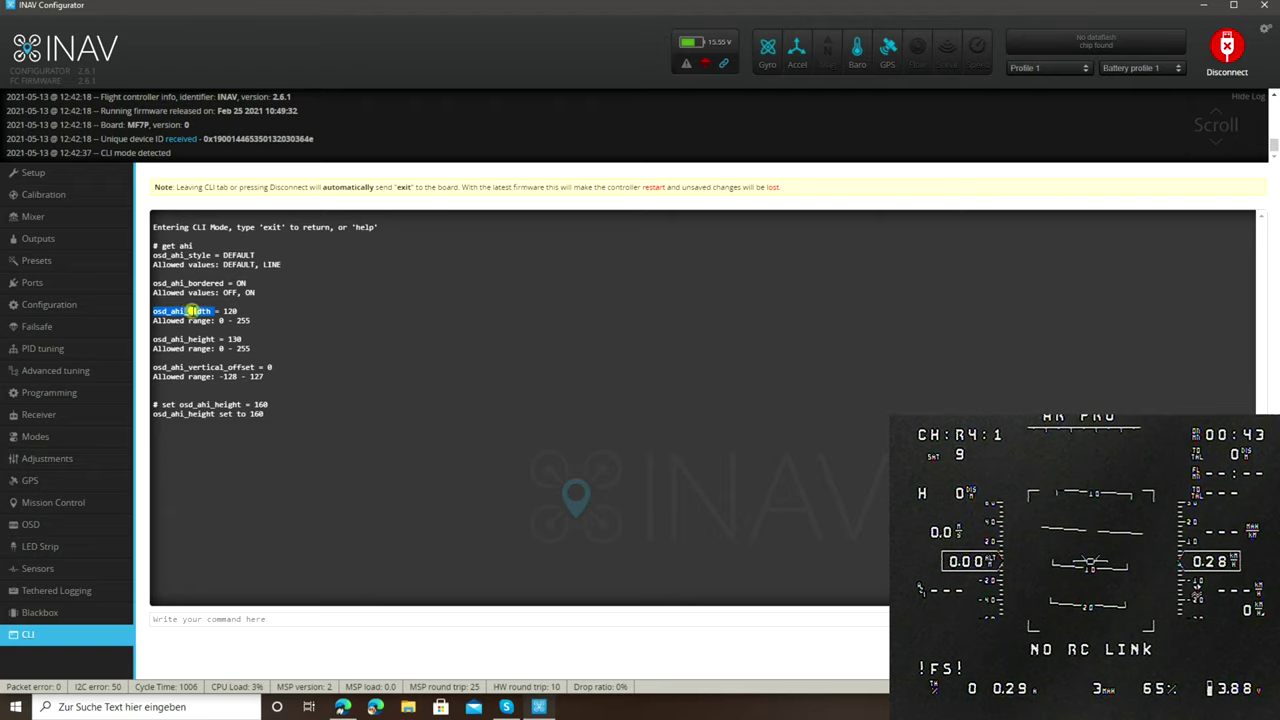
{"action": "left_click", "coordinate": [220, 618]}
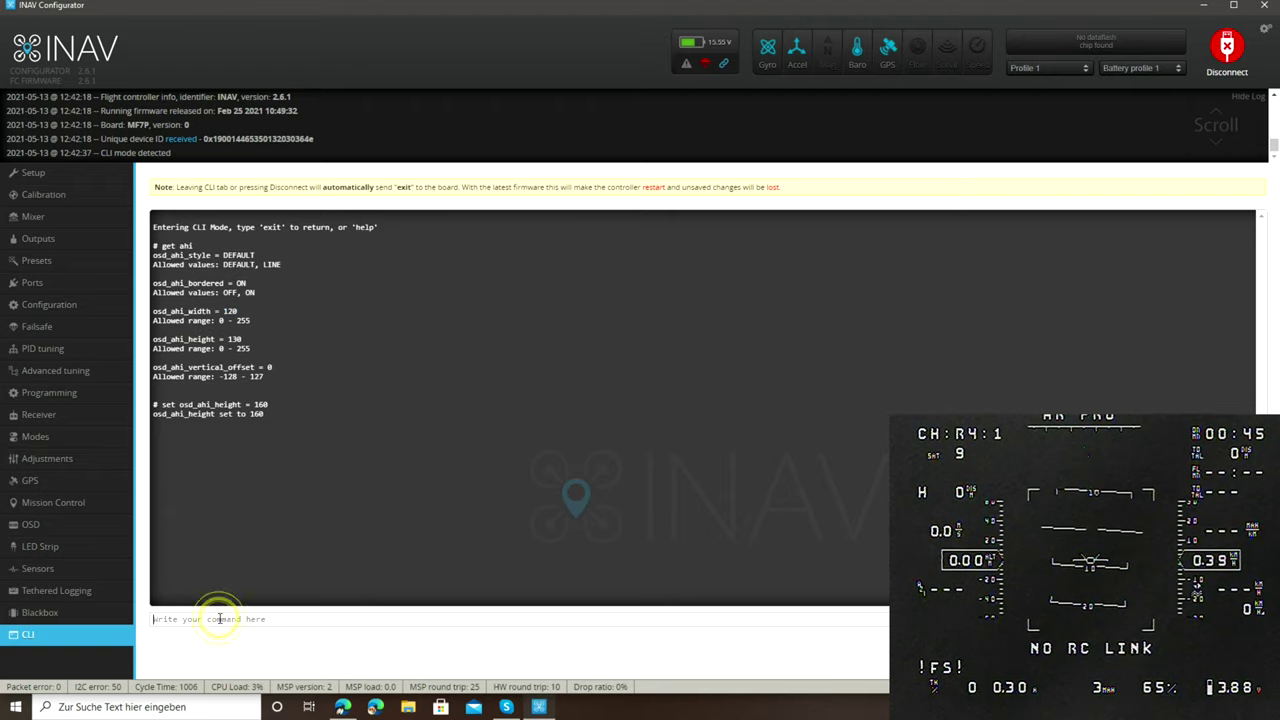
{"action": "type", "text": "set"}
{"action": "key", "text": "ctrl+v"}
{"action": "key", "text": "BackSpace"}
{"action": "key", "text": "BackSpace"}
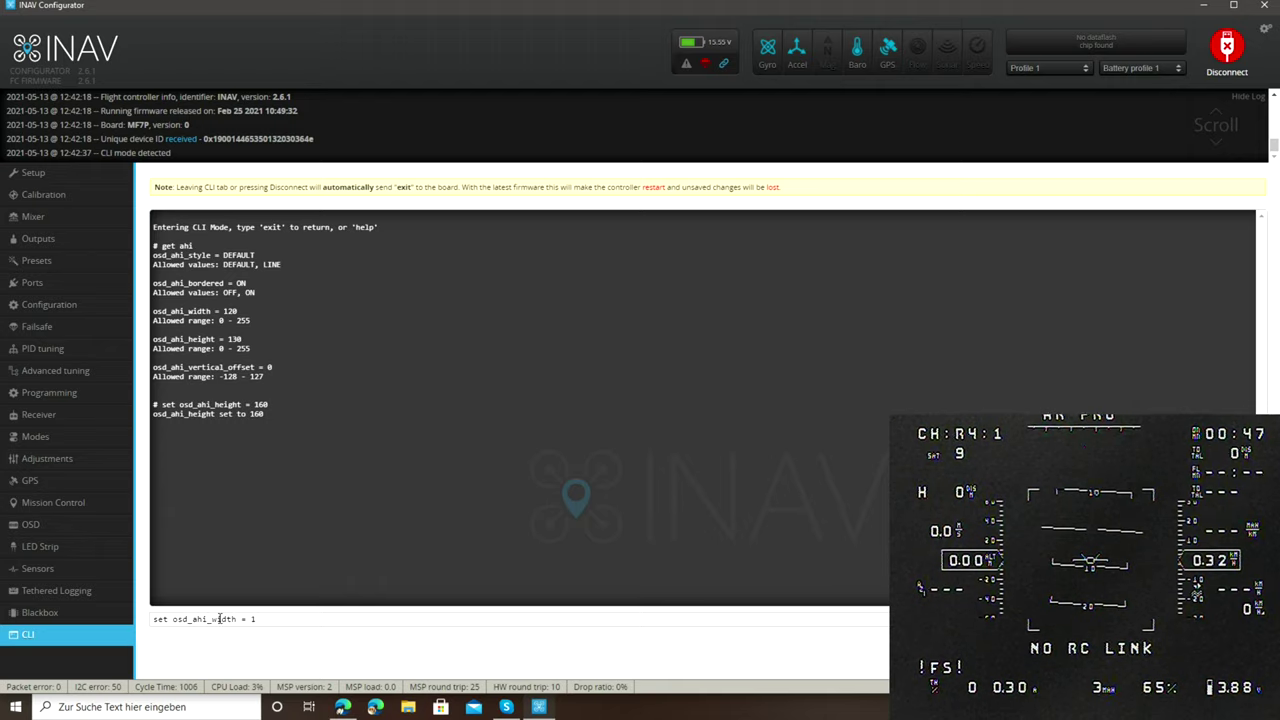
{"action": "type", "text": "50"}
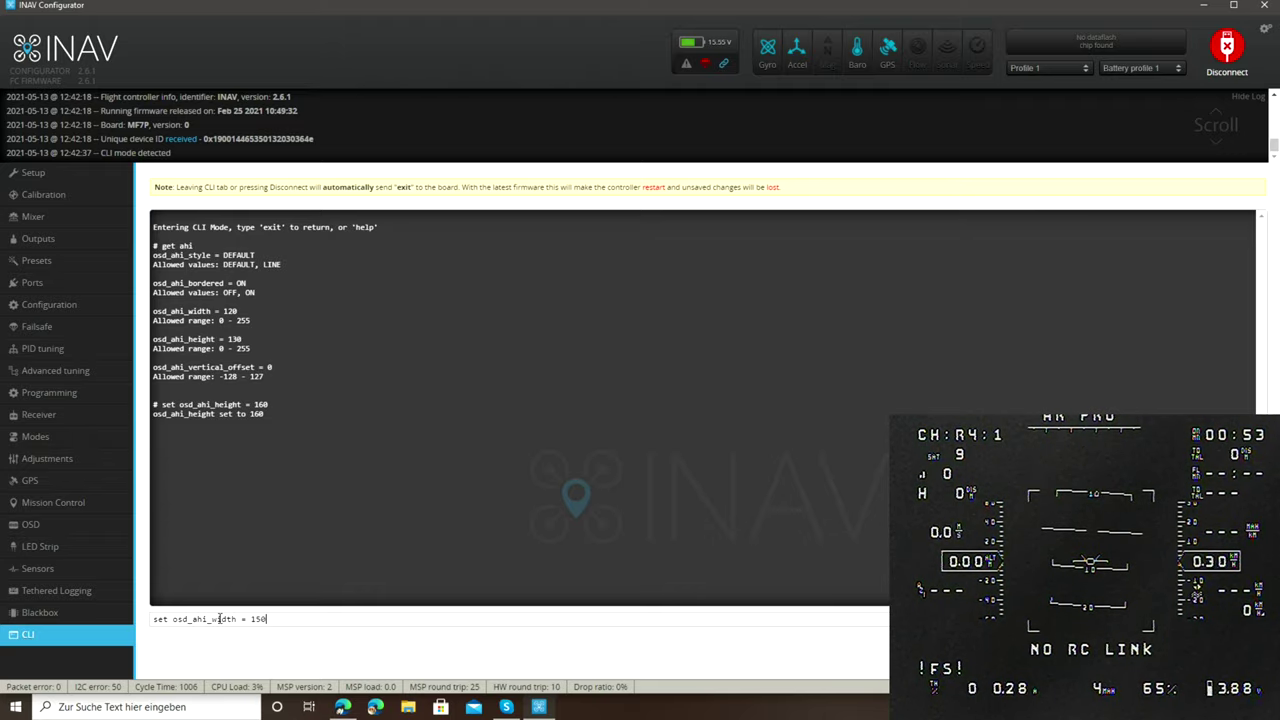
{"action": "key", "text": "Return"}
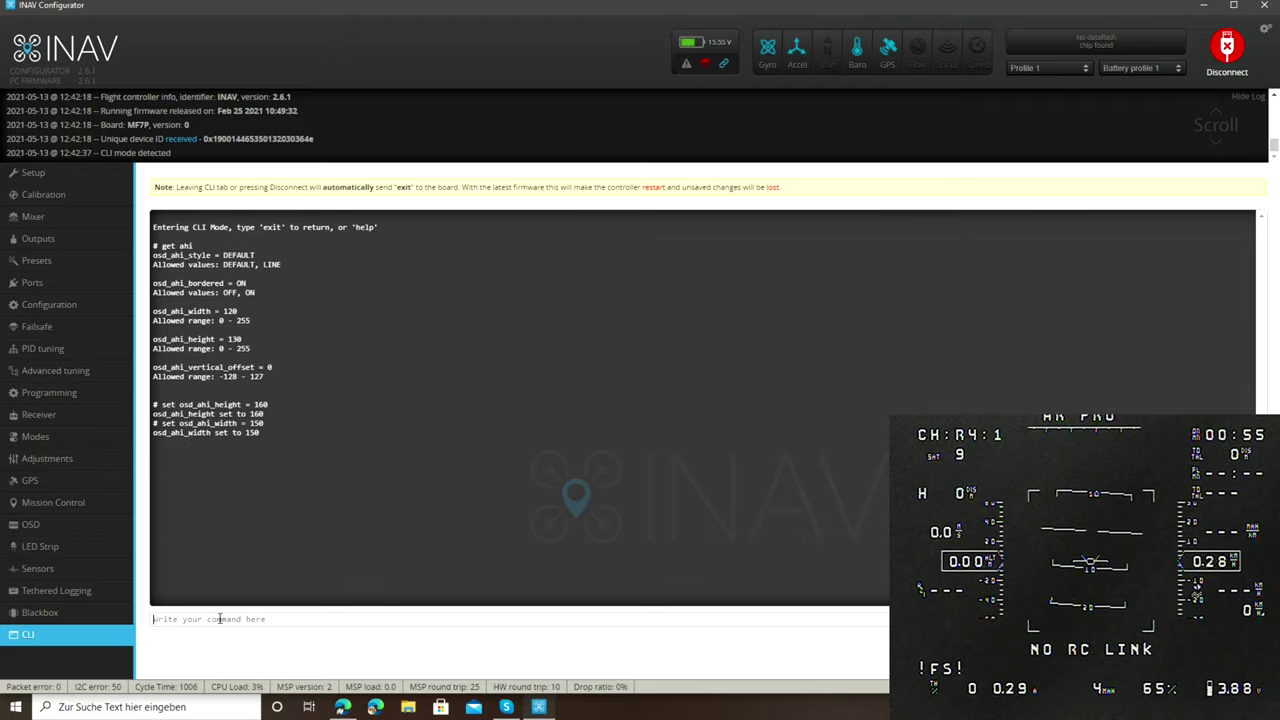
{"action": "type", "text": "save"}
{"action": "key", "text": "Return"}
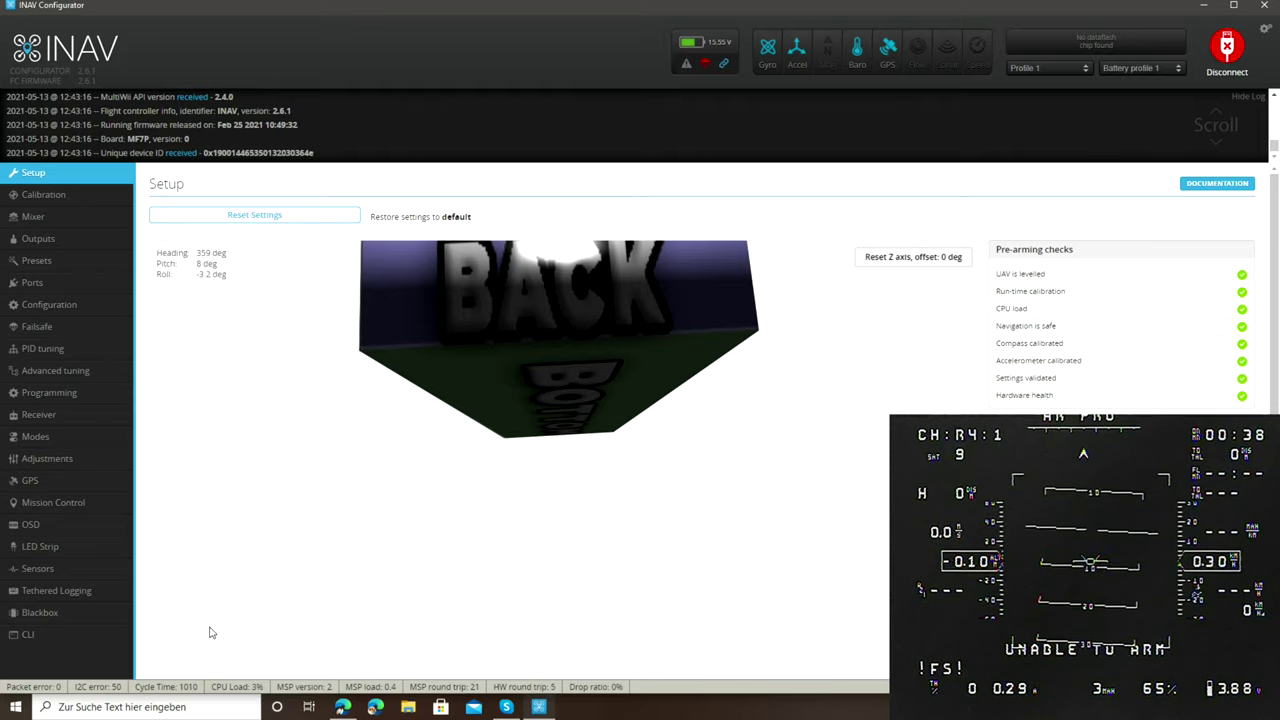
Return to the CLI tab once the flight controller has rebooted.
{"action": "left_click", "coordinate": [94, 634]}
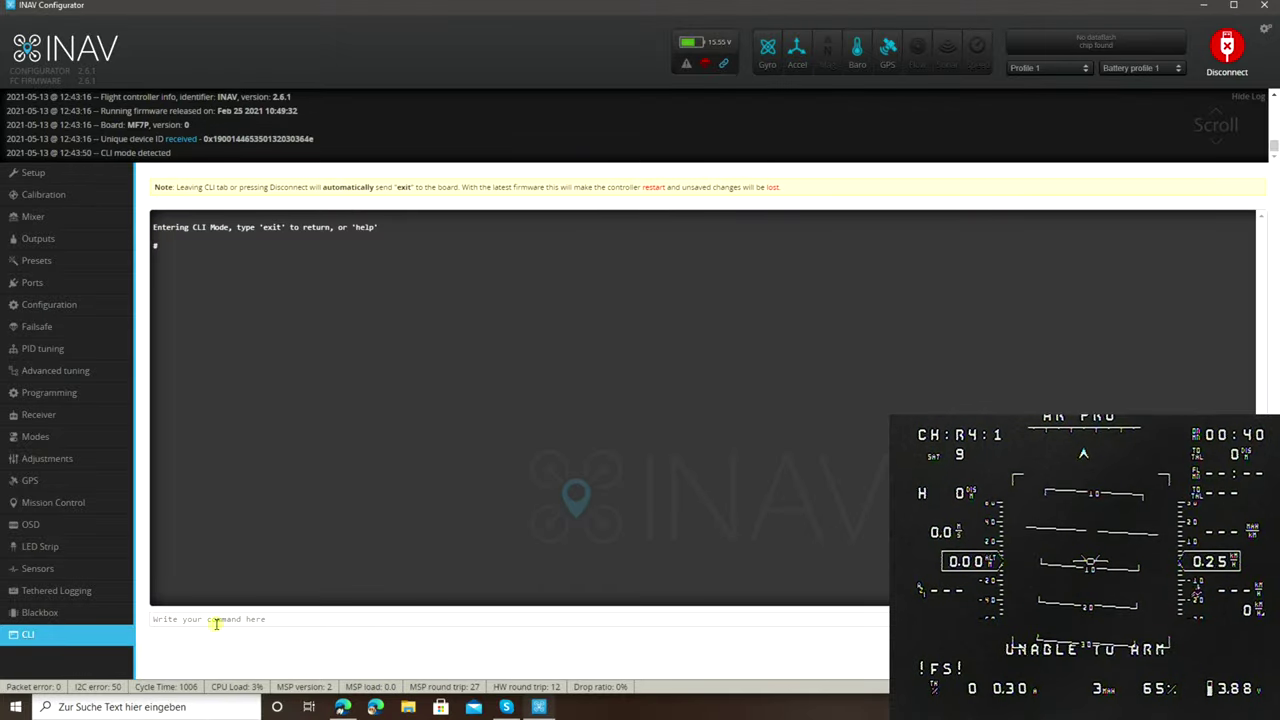
List the current horizon settings with 'get horizon'.
{"action": "left_click", "coordinate": [215, 622]}
{"action": "type", "text": "get horizon"}
{"action": "key", "text": "Return"}
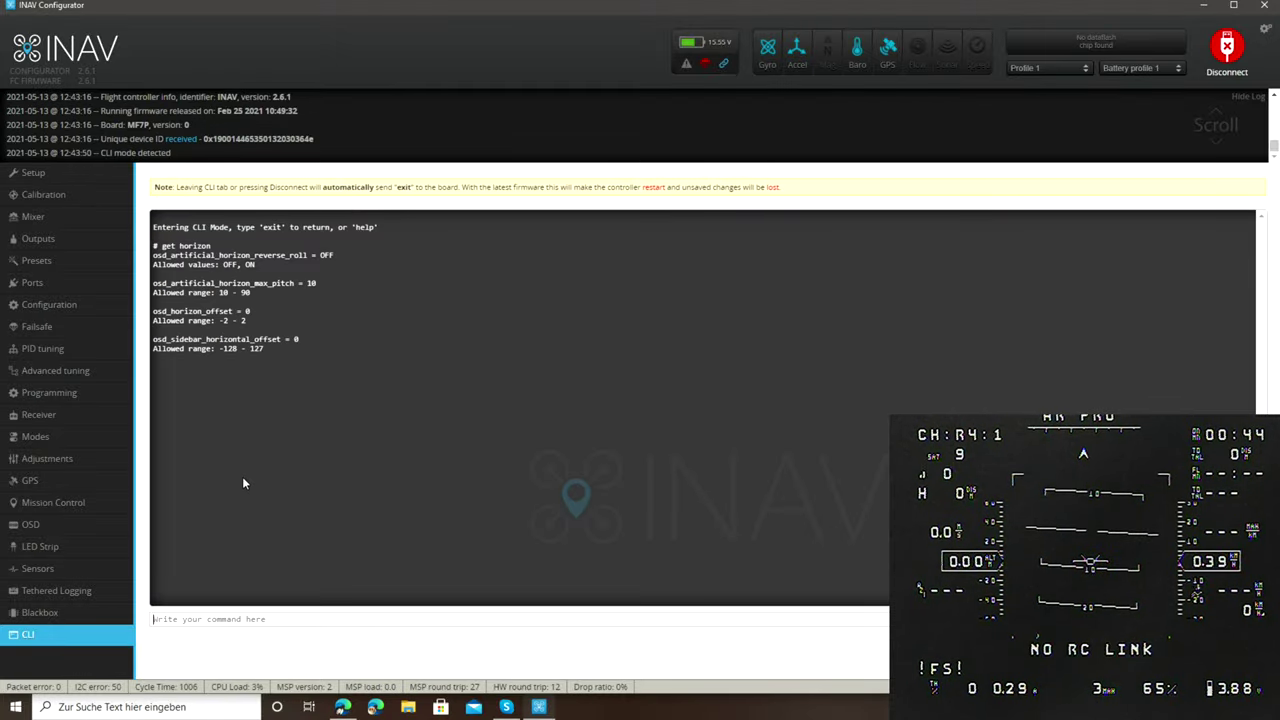
Change osd_horizon_offset from 0 to -2 and save the settings.
{"action": "triple_click", "coordinate": [176, 311]}
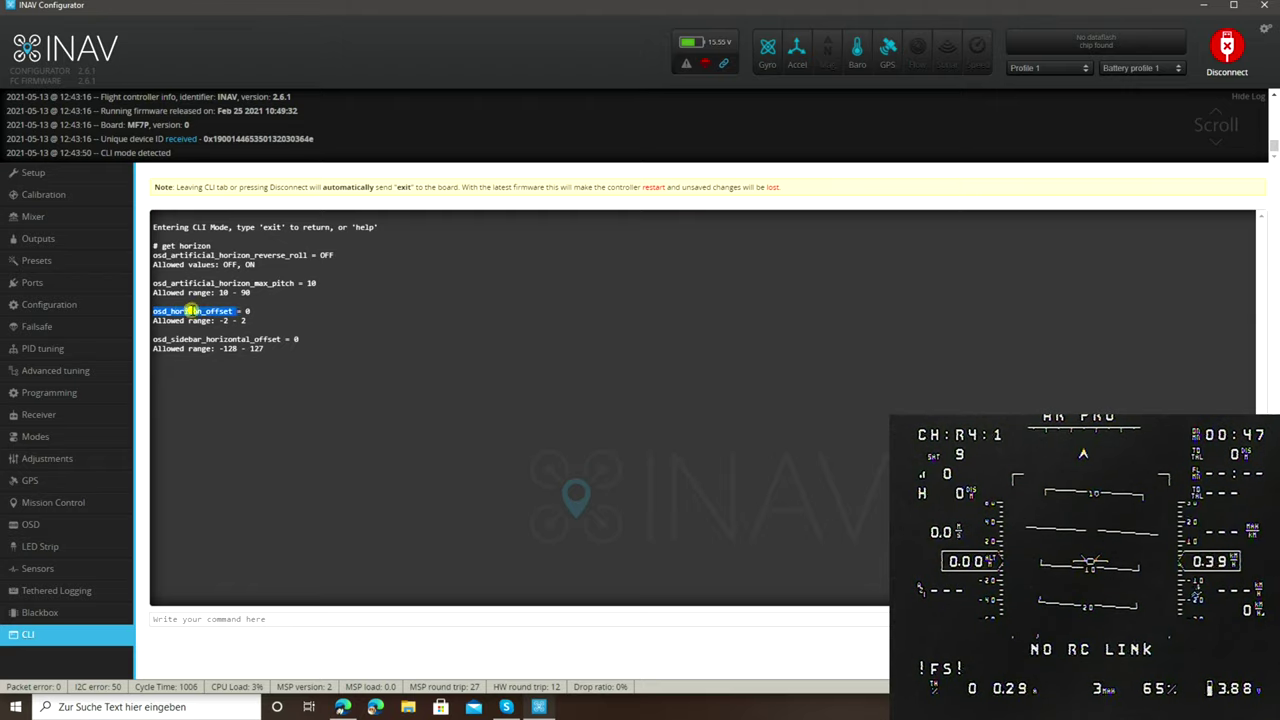
{"action": "left_click", "coordinate": [245, 619]}
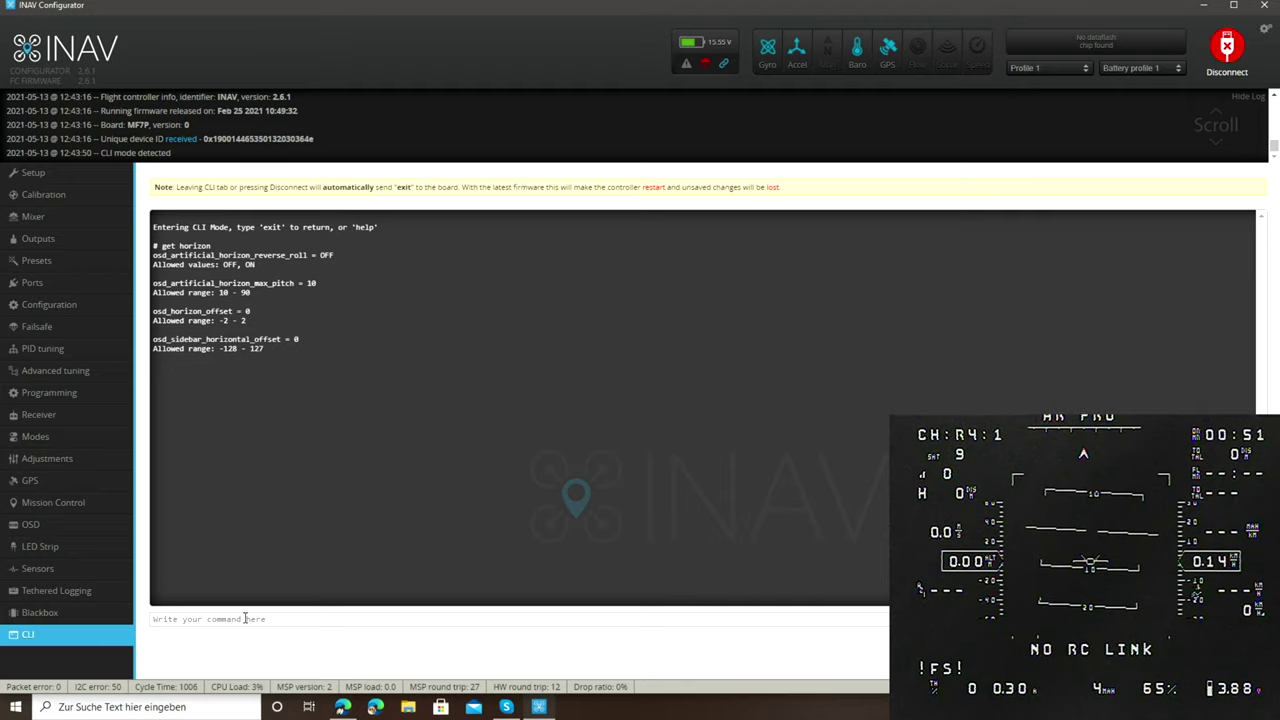
{"action": "type", "text": "set"}
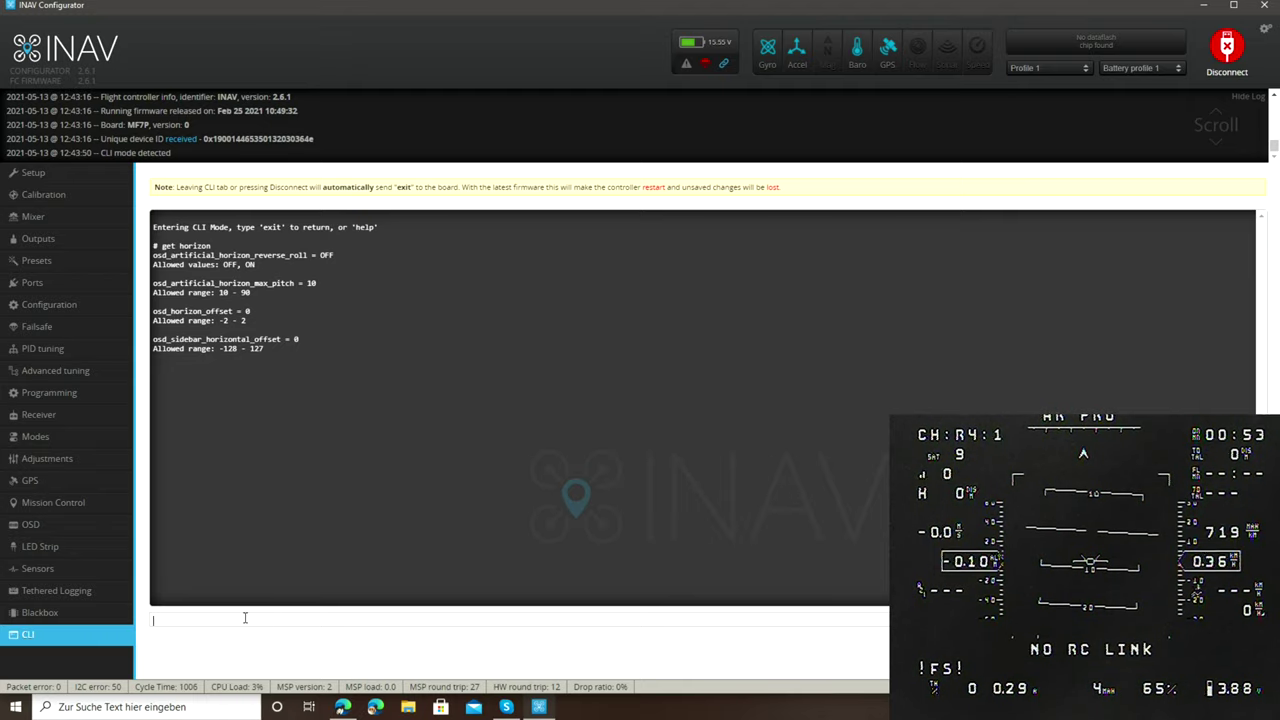
{"action": "type", "text": "osd_horizon_offset = 0"}
{"action": "key", "text": "BackSpace"}
{"action": "type", "text": "-"}
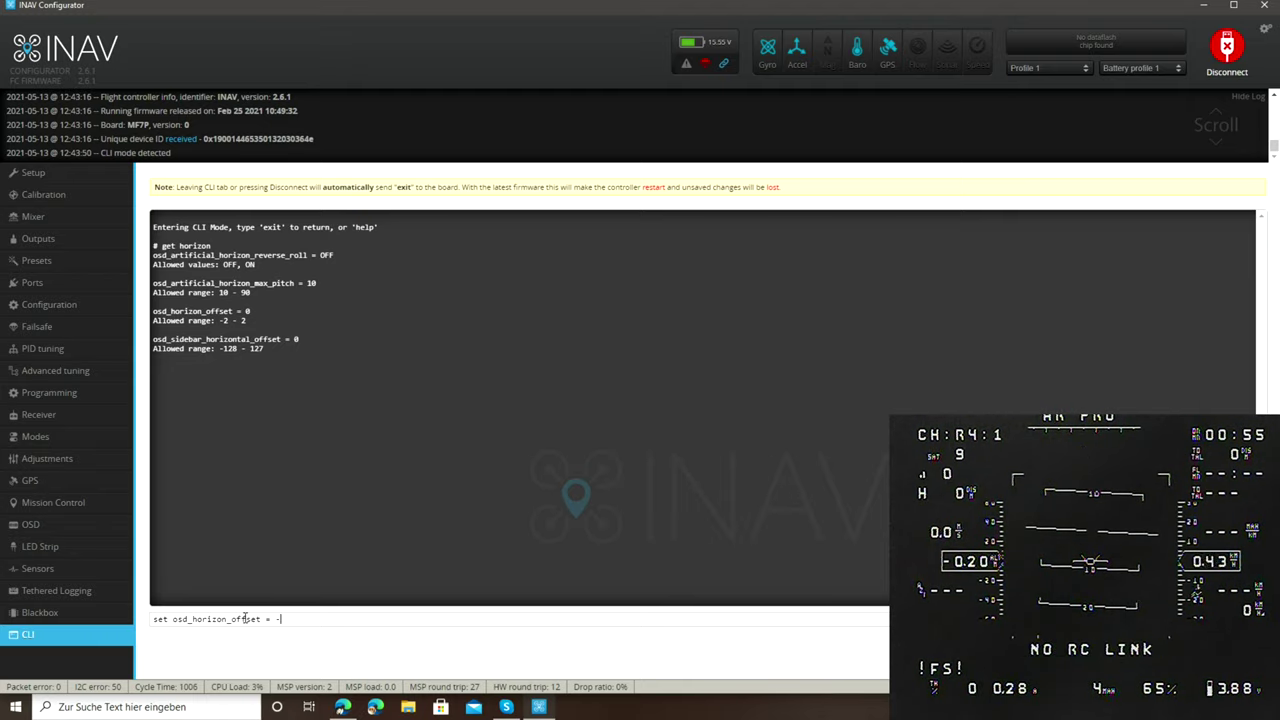
{"action": "type", "text": "2"}
{"action": "key", "text": "Return"}
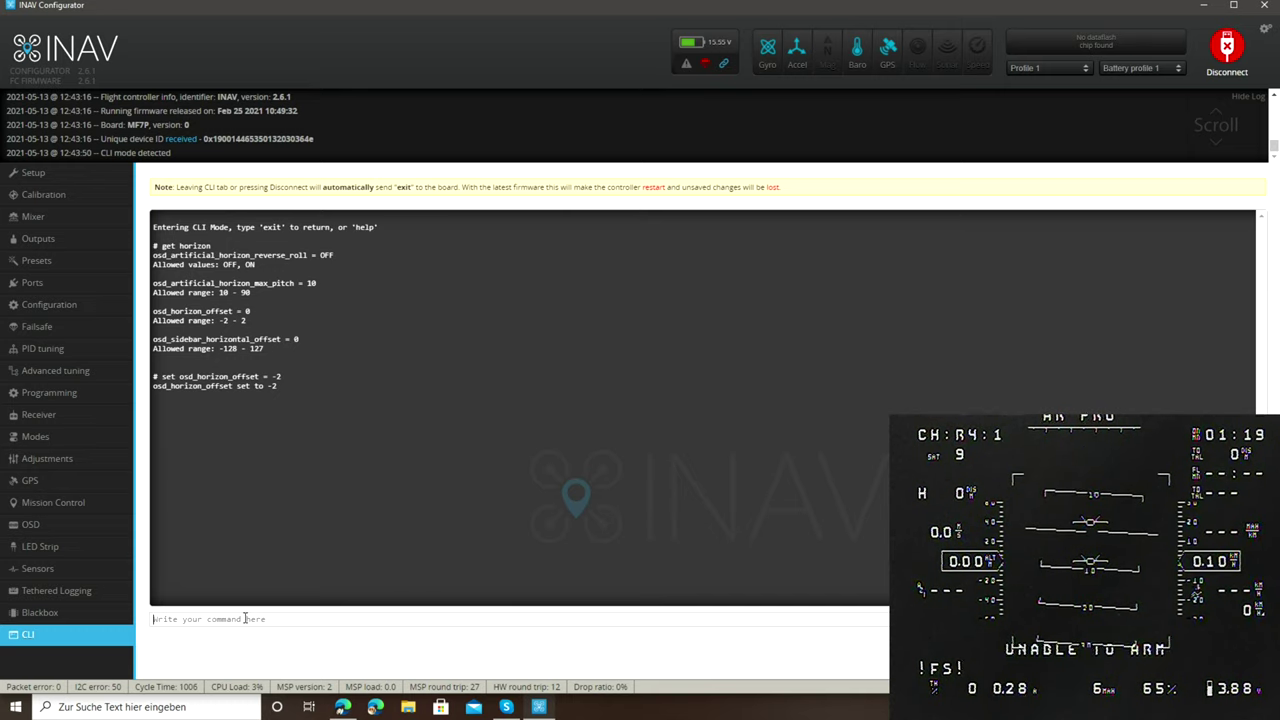
{"action": "type", "text": "save"}
{"action": "key", "text": "Return"}
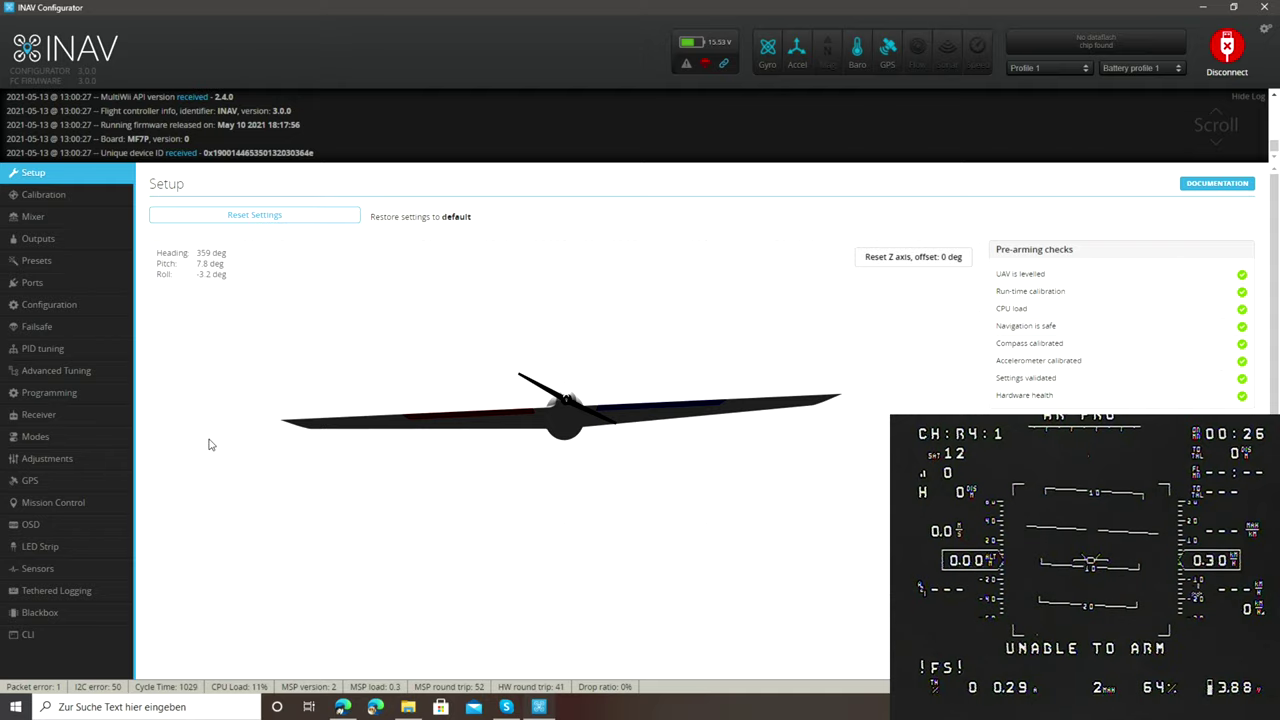
On INAV 3.0, run 'get ahi' and 'get horizon' in the CLI to check the renamed settings.
{"action": "left_click", "coordinate": [62, 634]}
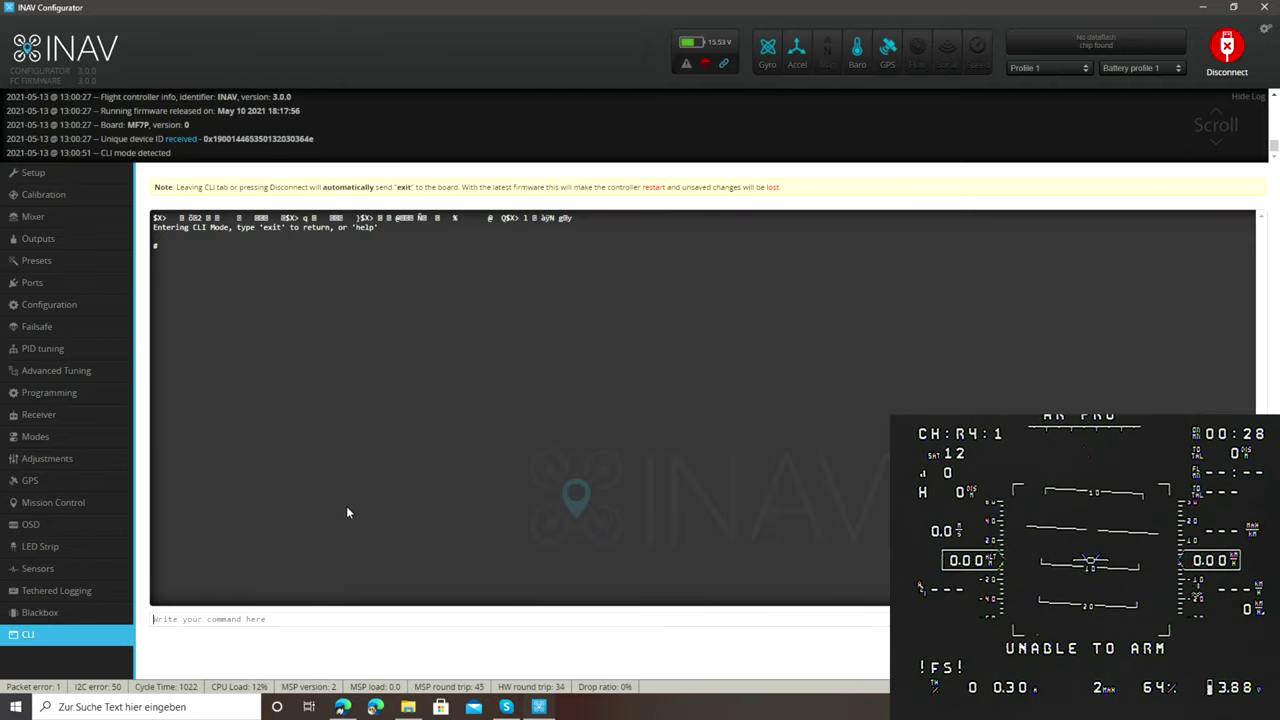
{"action": "left_click", "coordinate": [321, 616]}
{"action": "type", "text": "get"}
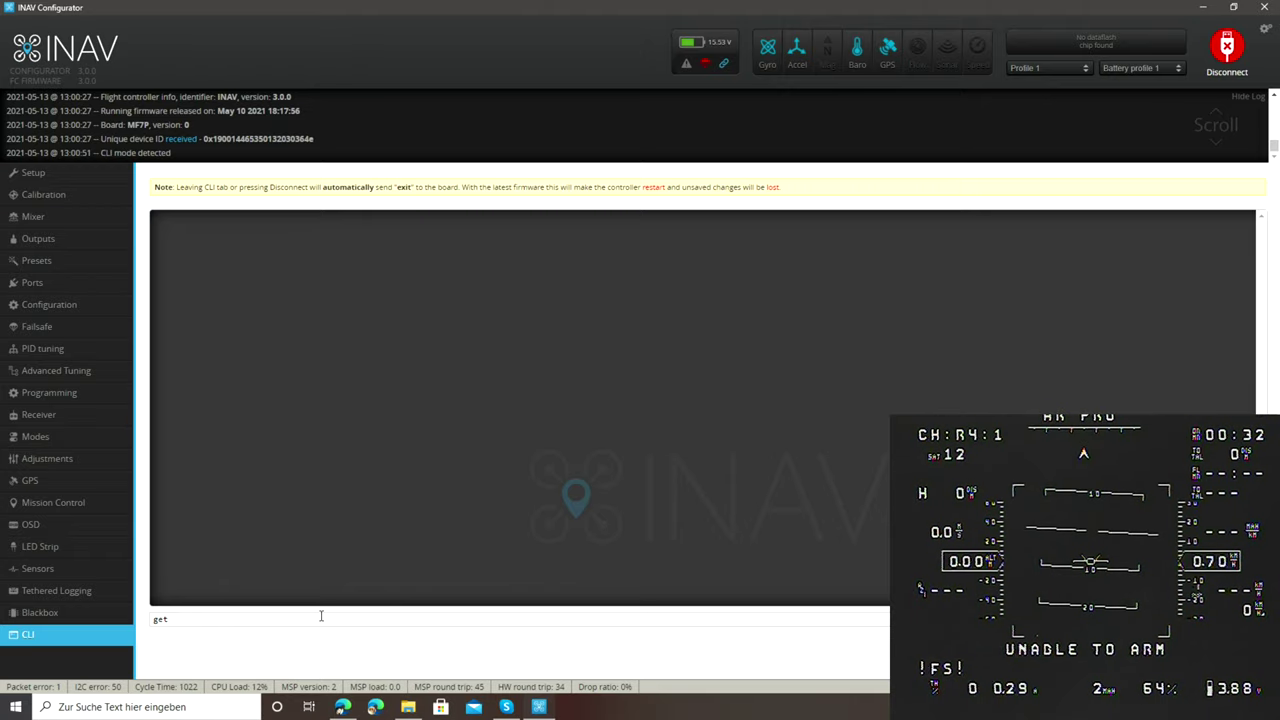
{"action": "type", "text": " ahi"}
{"action": "key", "text": "Return"}
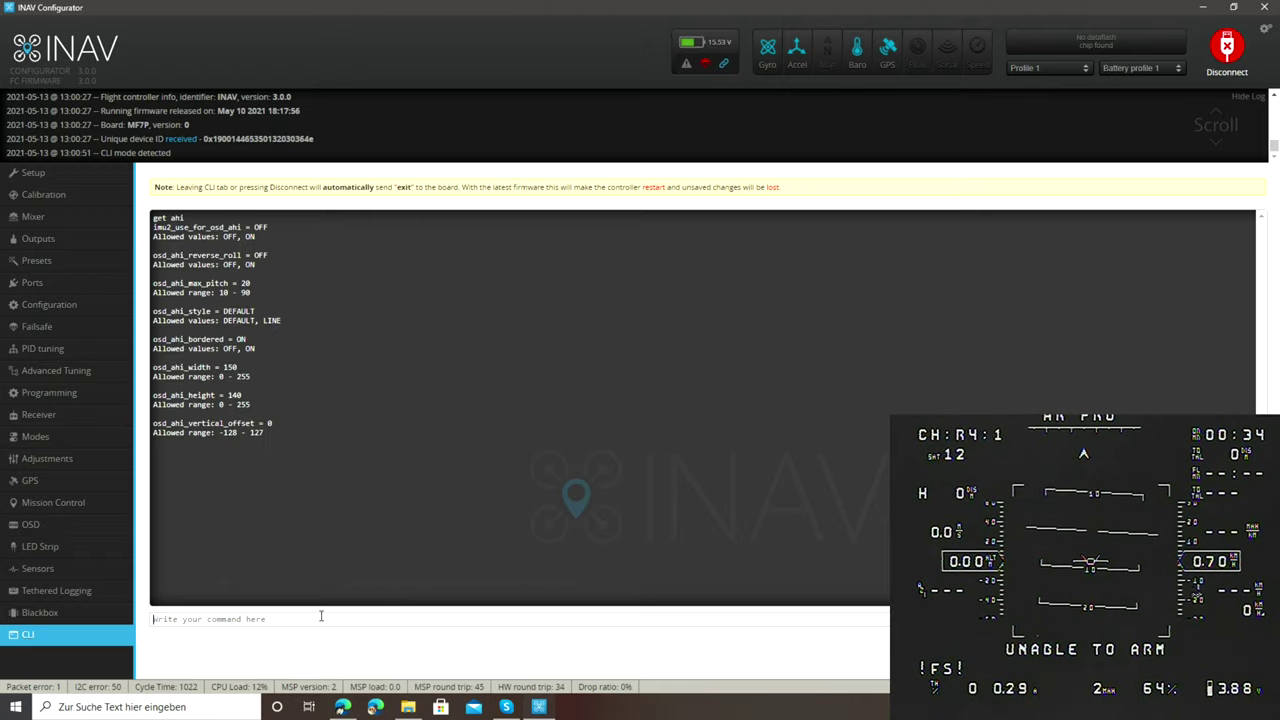
{"action": "type", "text": "get horizon"}
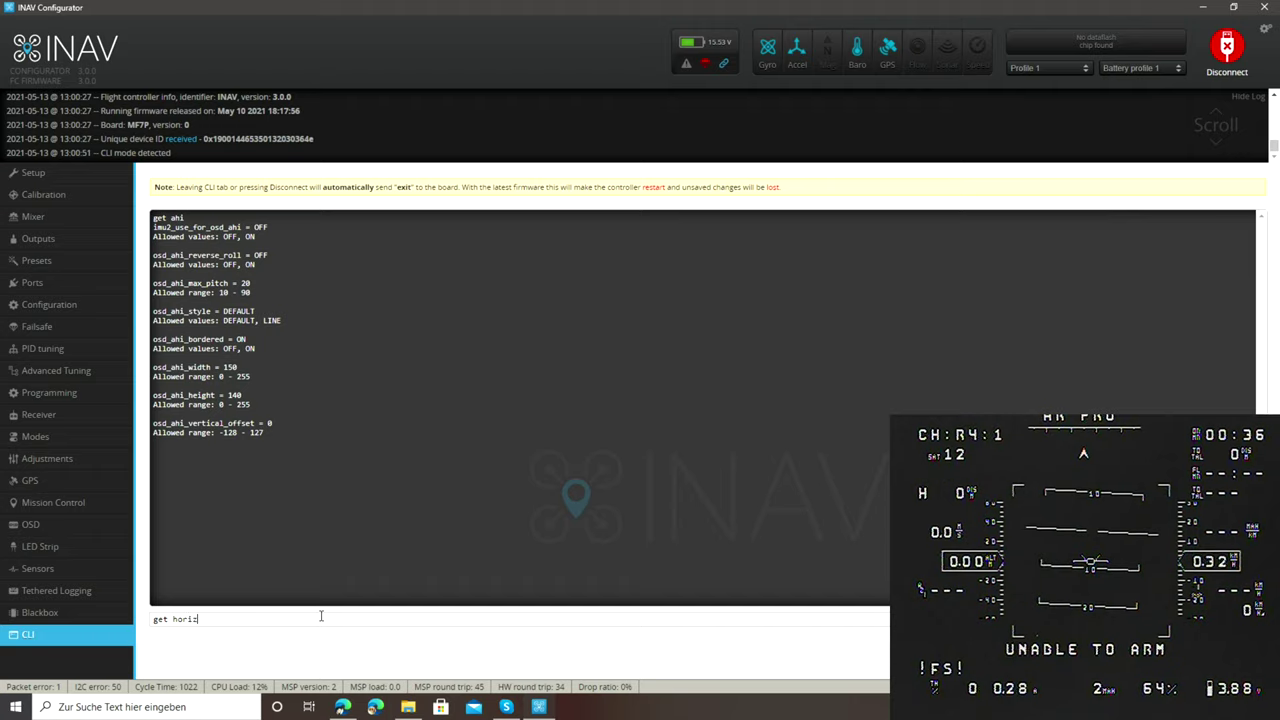
{"action": "key", "text": "Return"}
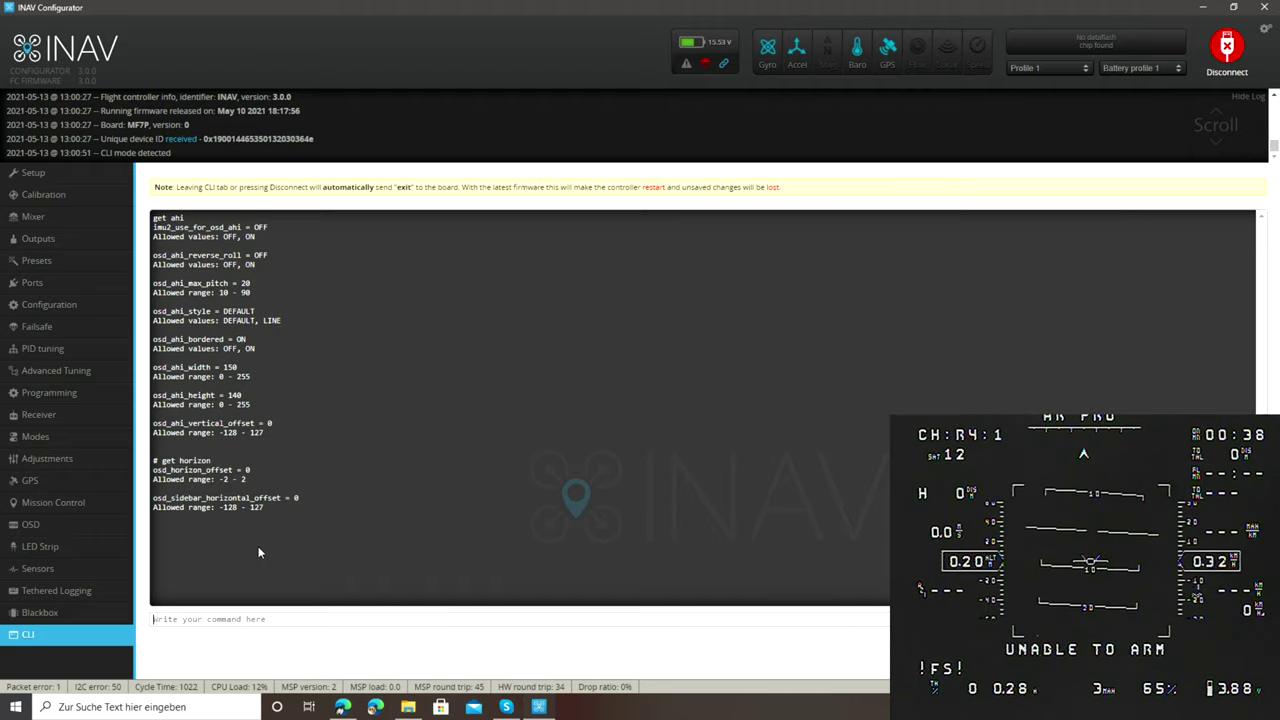